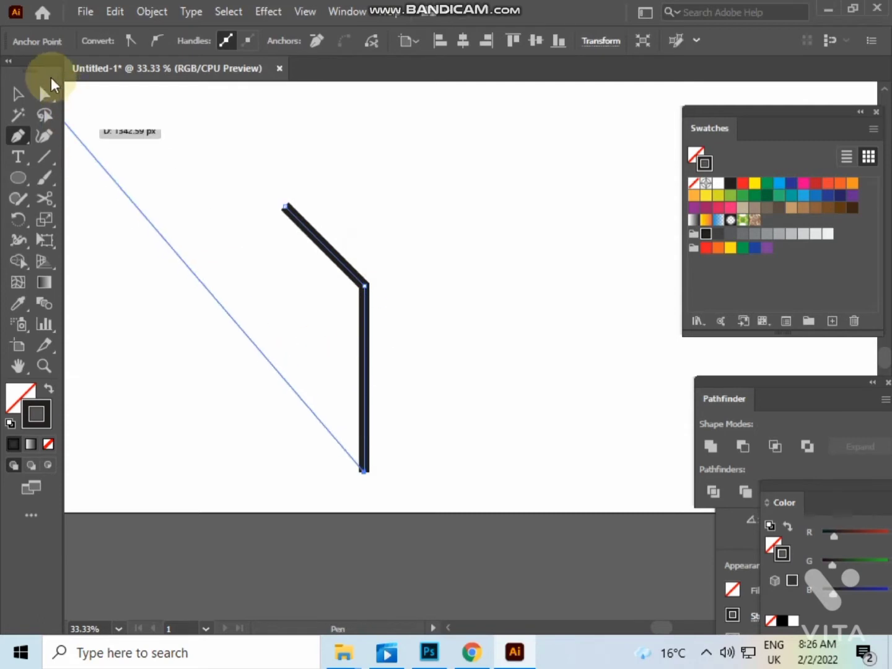
# Draw a small circle over the upper end of the bent line with the Ellipse tool.
pyautogui.click(191, 142)
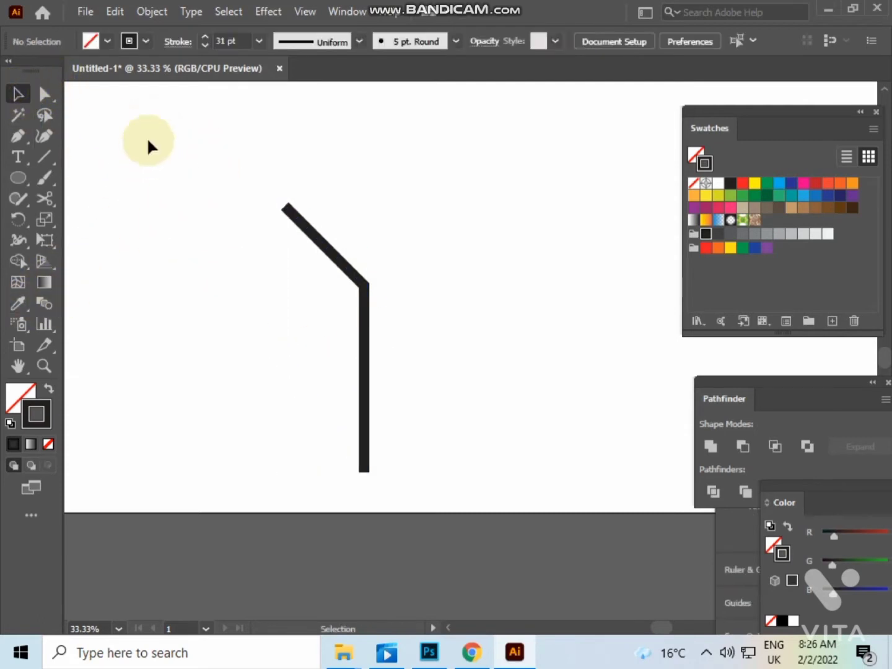
pyautogui.click(22, 178)
pyautogui.moveTo(267, 182); pyautogui.dragTo(305, 219)
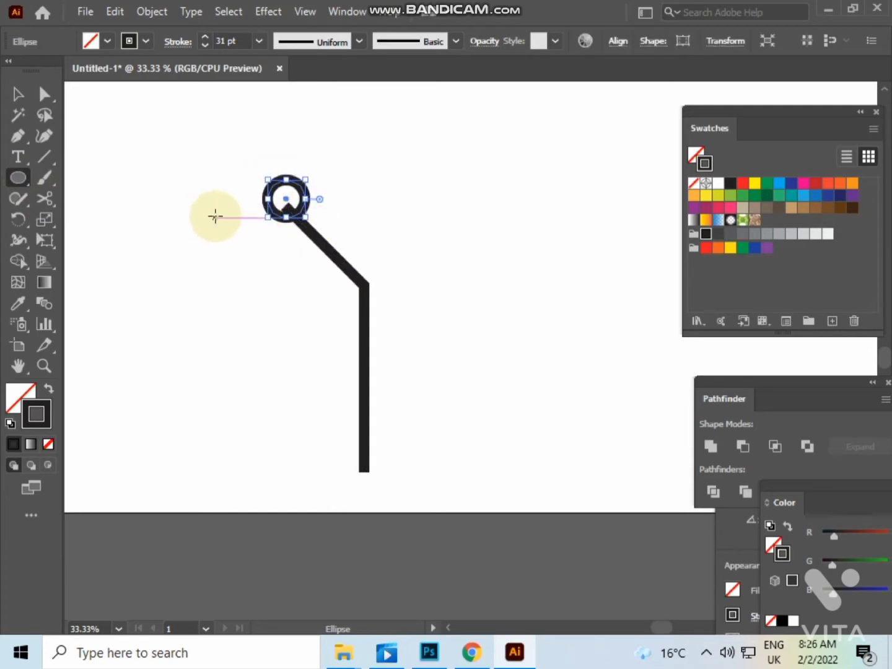
pyautogui.scroll(2, 215, 215)
pyautogui.moveTo(210, 107); pyautogui.dragTo(171, 219)
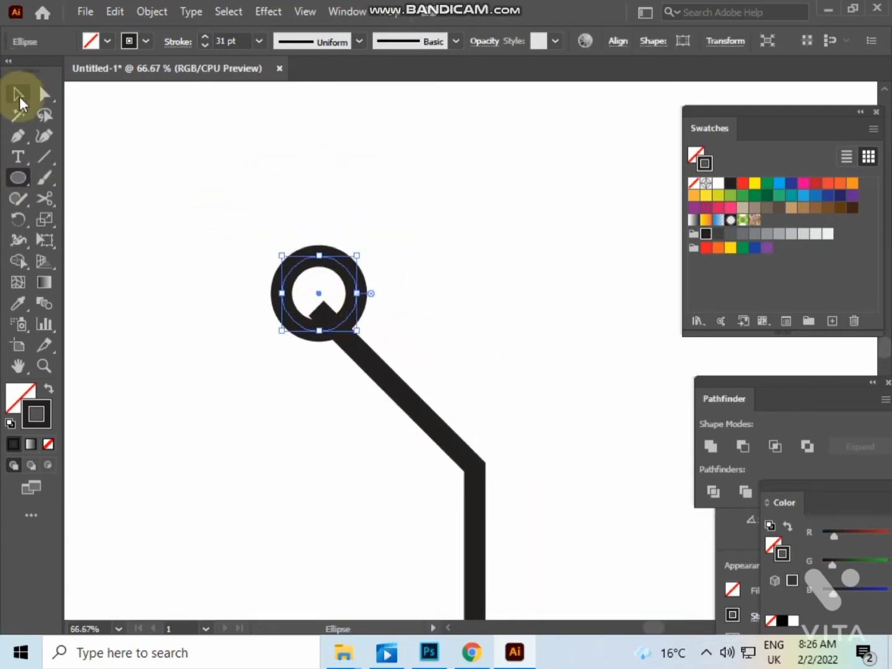
# Move the circle up and left so the diagonal line ends within its ring without reaching the hollow centre.
pyautogui.click(20, 95)
pyautogui.click(114, 113)
pyautogui.moveTo(346, 263); pyautogui.dragTo(319, 263)
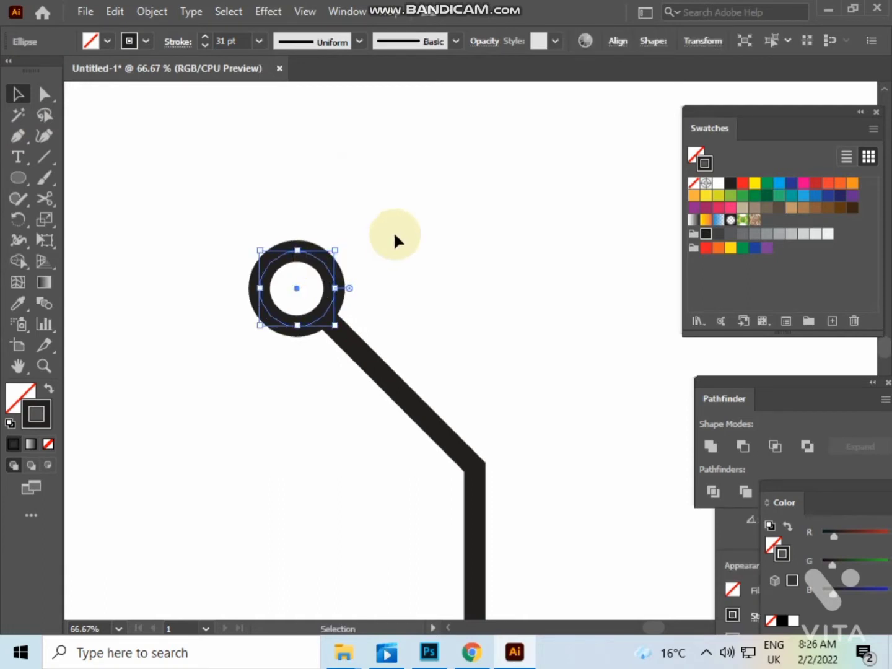
pyautogui.click(386, 246)
pyautogui.scroll(-2, 359, 240)
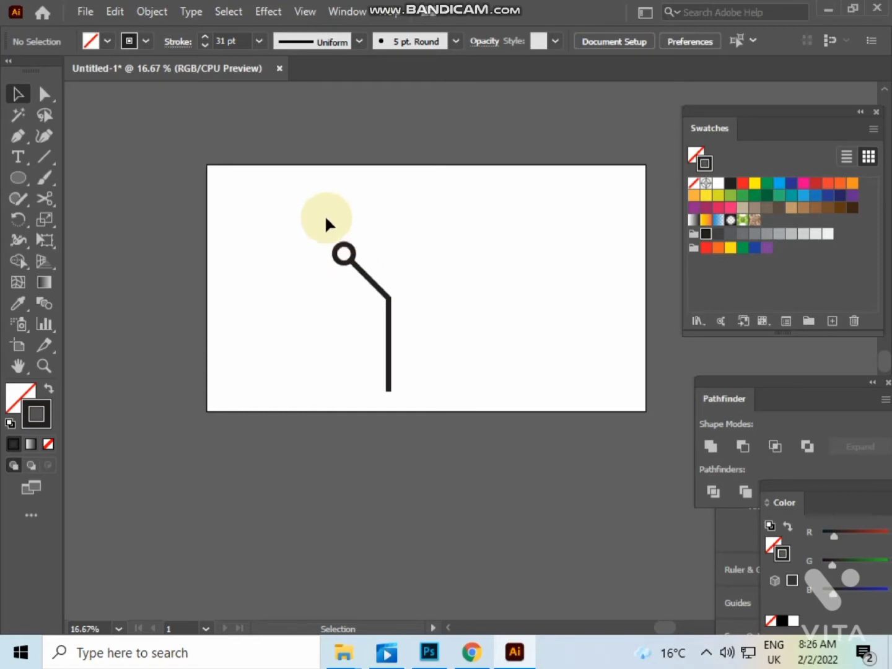
# Expand the fill and stroke of the circle and the bent line together.
pyautogui.scroll(1, 328, 231)
pyautogui.moveTo(330, 235); pyautogui.dragTo(503, 412)
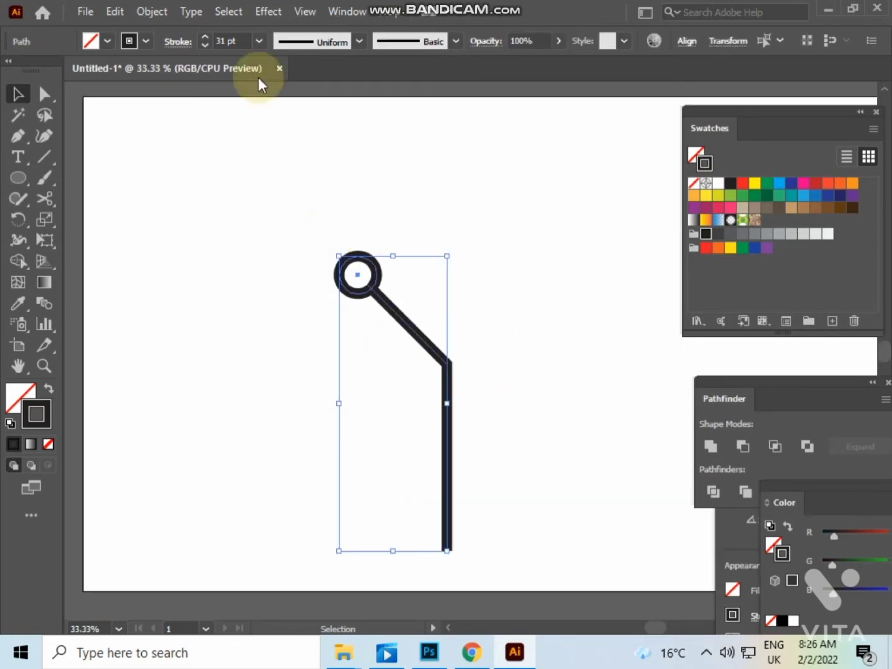
pyautogui.click(152, 12)
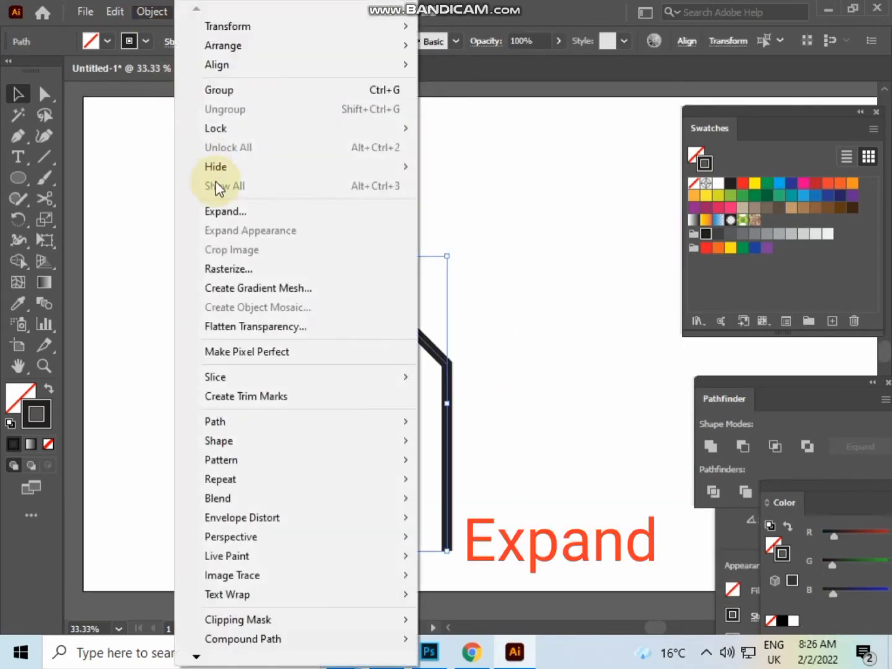
pyautogui.click(224, 210)
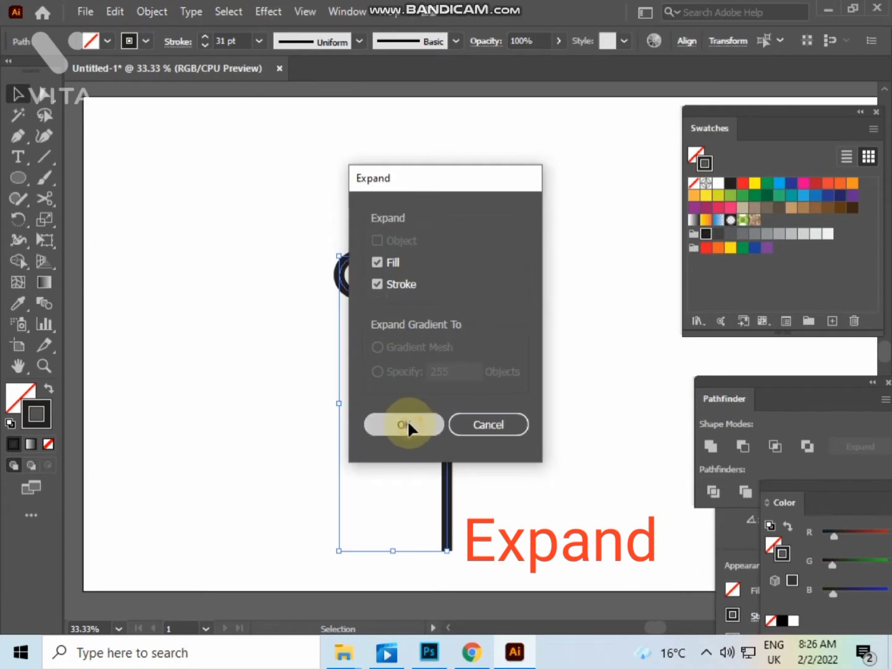
pyautogui.click(409, 426)
# Unite the expanded circle and bent line into one shape and move it left on the artboard.
pyautogui.click(384, 178)
pyautogui.click(450, 372)
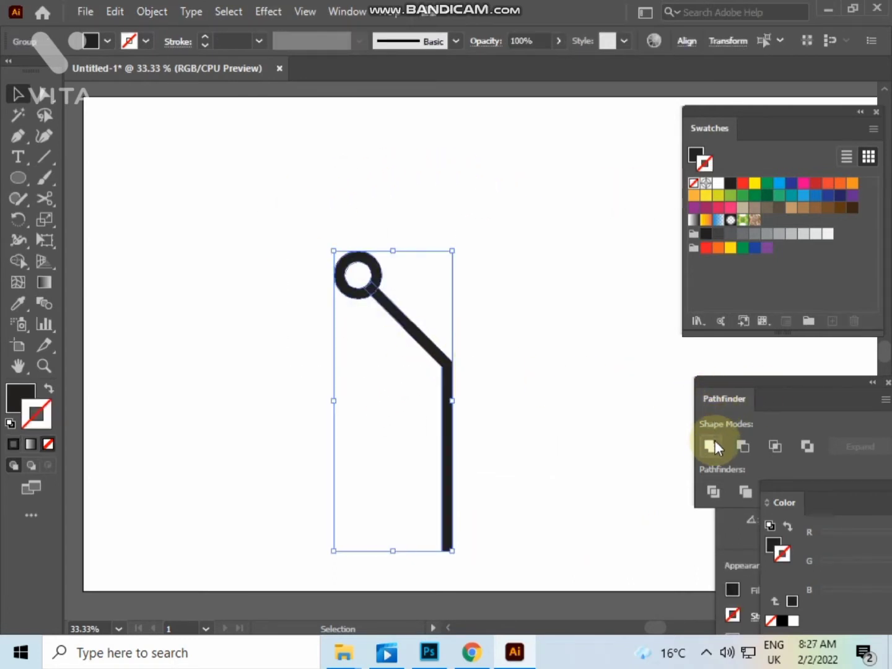
pyautogui.click(713, 445)
pyautogui.click(481, 351)
pyautogui.moveTo(449, 379); pyautogui.dragTo(335, 371)
pyautogui.click(450, 321)
# Create a copy of the shape reflected about the vertical axis and move it right to form a spaced Y shape.
pyautogui.click(349, 382)
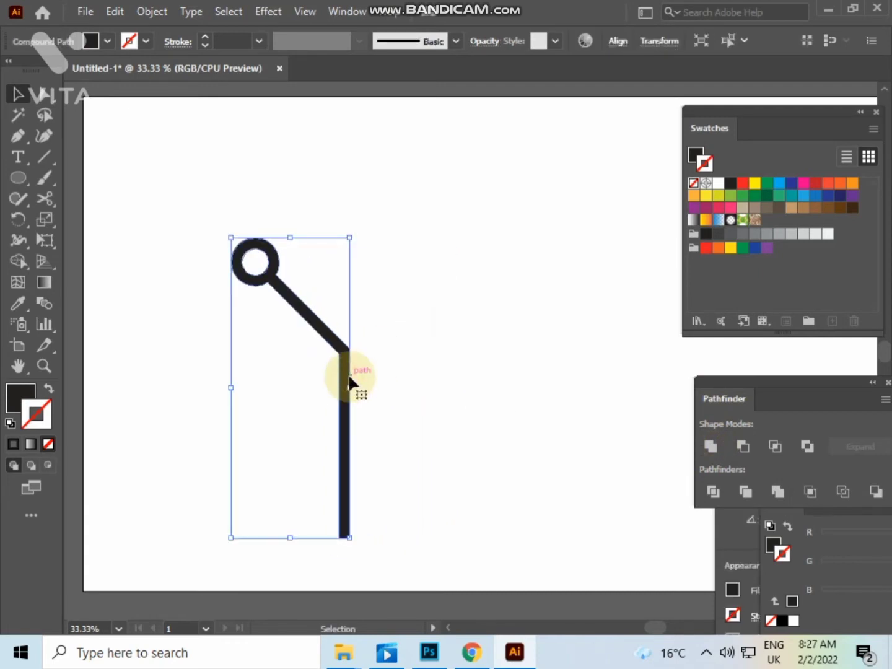
pyautogui.rightClick(349, 377)
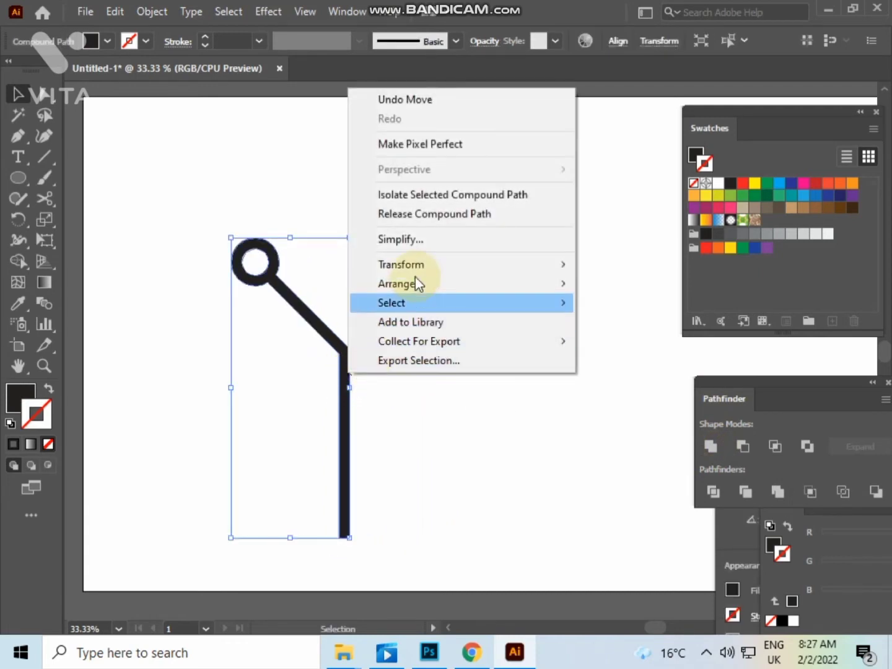
pyautogui.moveTo(415, 266)
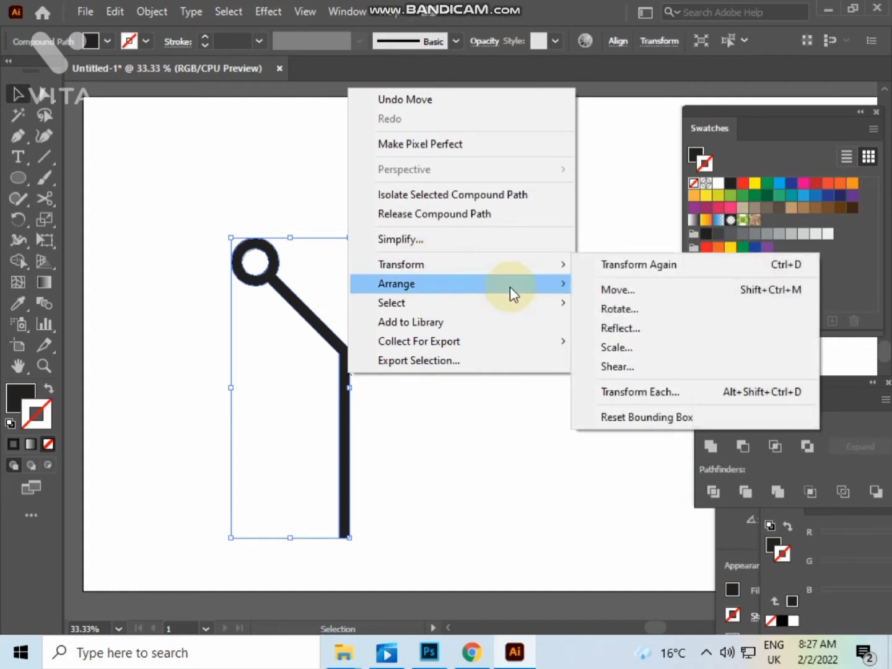
pyautogui.click(620, 329)
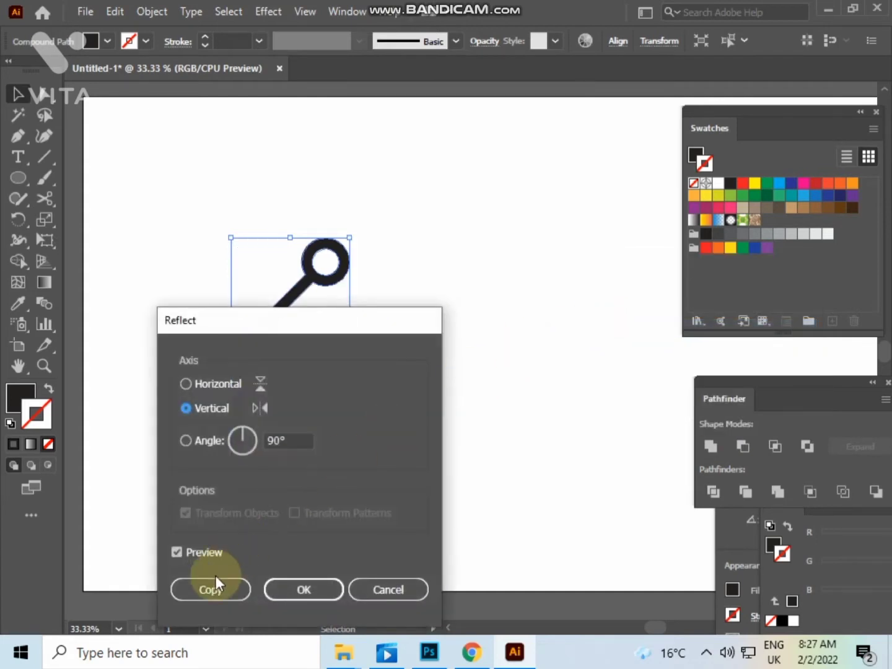
pyautogui.click(207, 588)
pyautogui.click(413, 406)
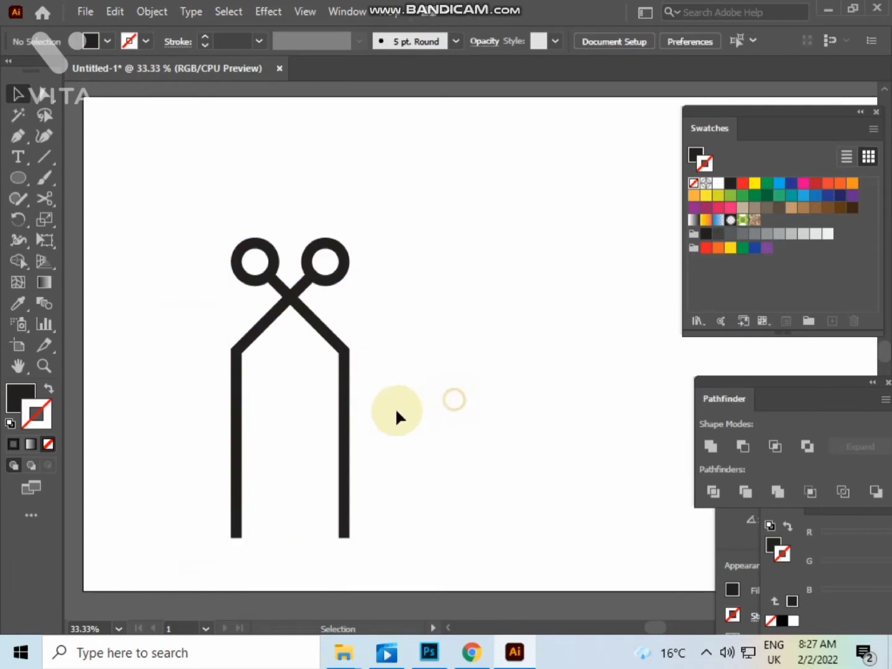
pyautogui.moveTo(237, 455); pyautogui.dragTo(400, 454)
pyautogui.click(480, 424)
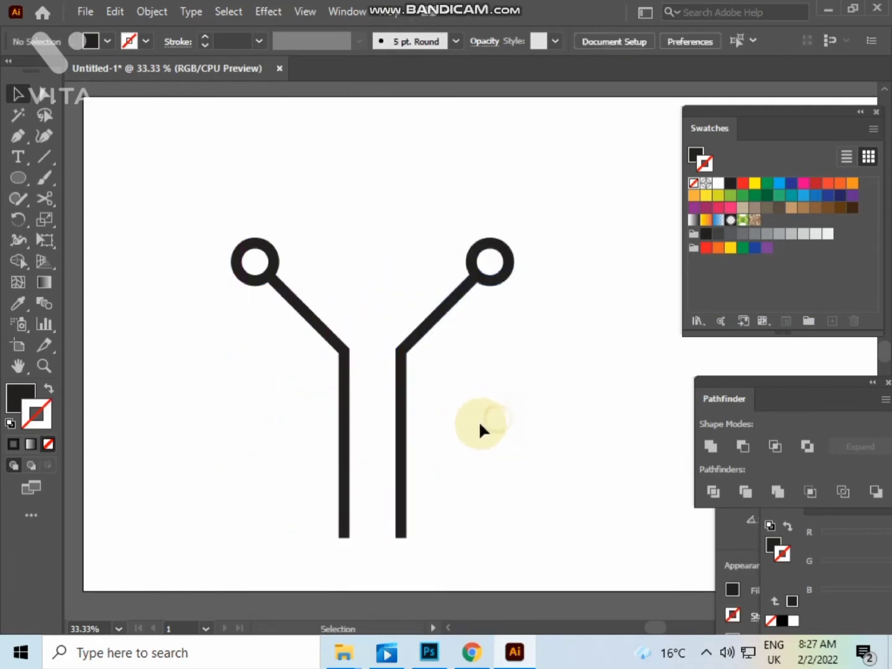
# Draw a vertical straight line about 689 px long between the two stems, ending level with their bottoms.
pyautogui.click(18, 135)
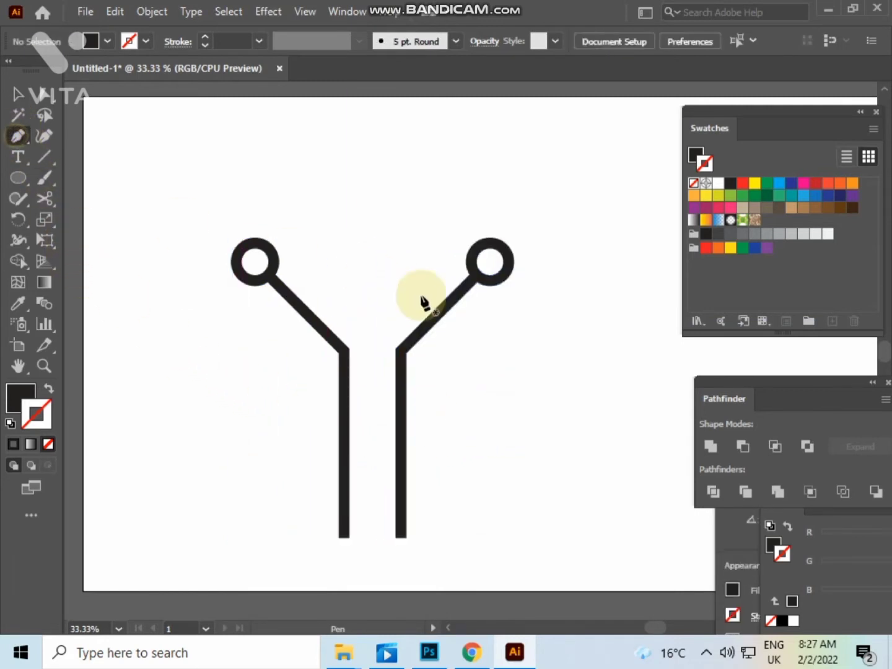
pyautogui.click(369, 301)
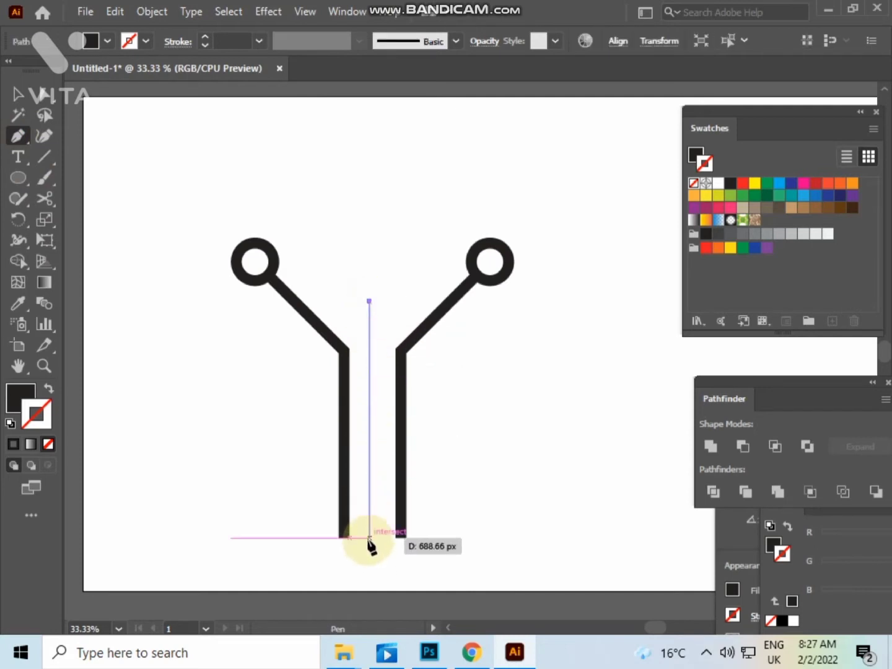
pyautogui.click(370, 538)
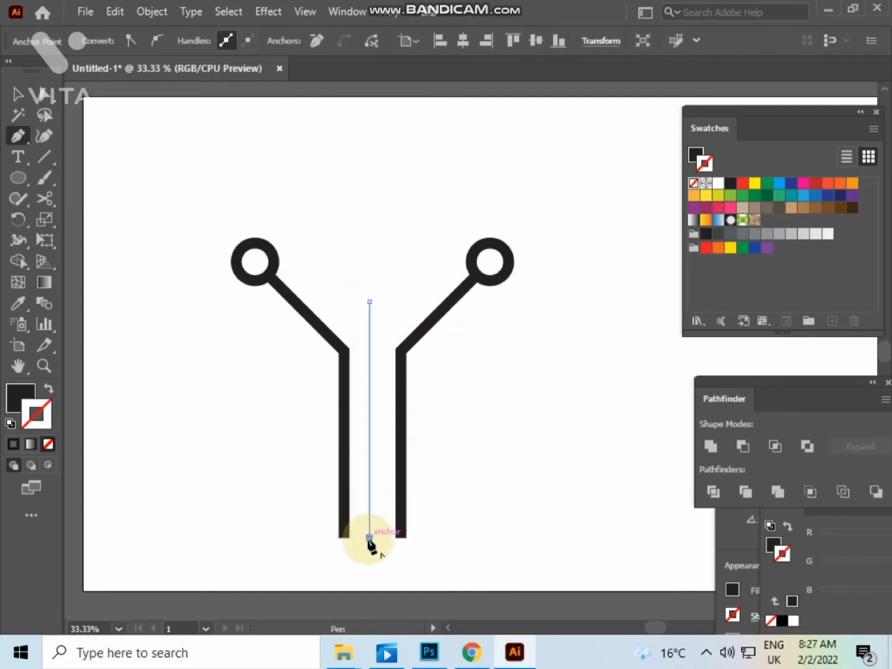
pyautogui.click(18, 94)
pyautogui.click(377, 153)
# Set the middle line's stroke weight to 25 pt.
pyautogui.moveTo(354, 261); pyautogui.dragTo(391, 319)
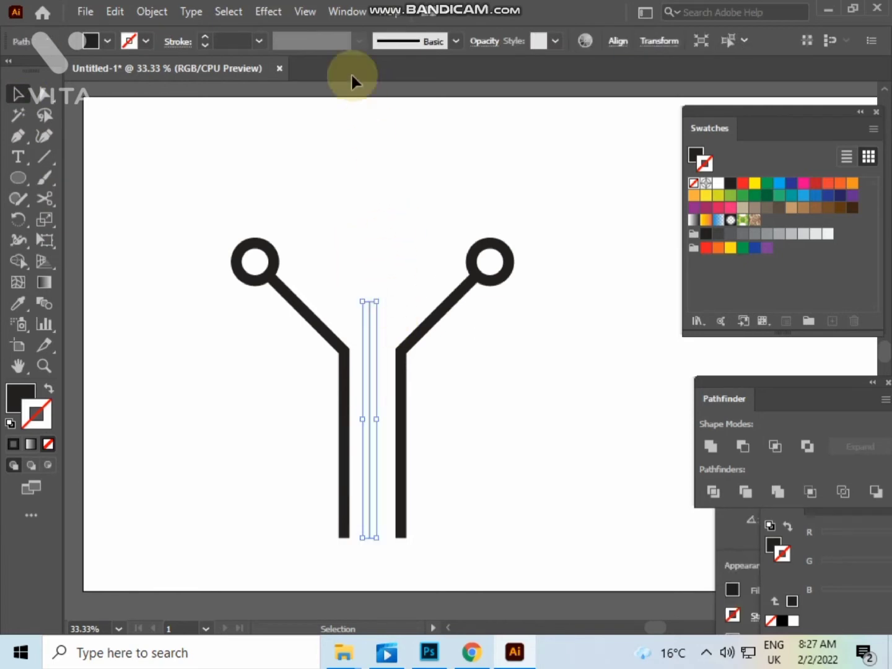
pyautogui.write('2')
pyautogui.press('Return')
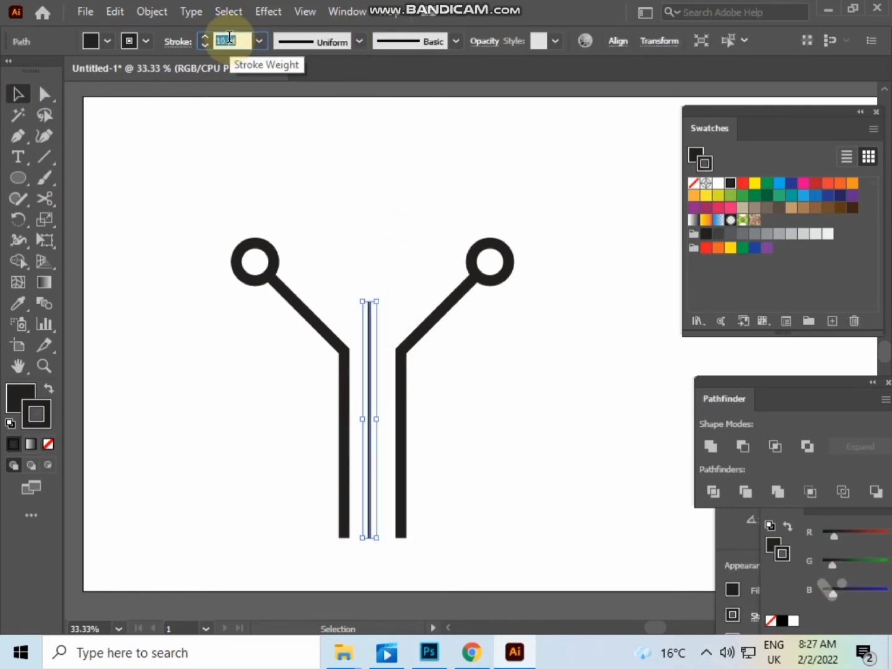
# Draw a small circle on top of the middle line and remove its fill to leave a ring.
pyautogui.scroll(6, 230, 38)
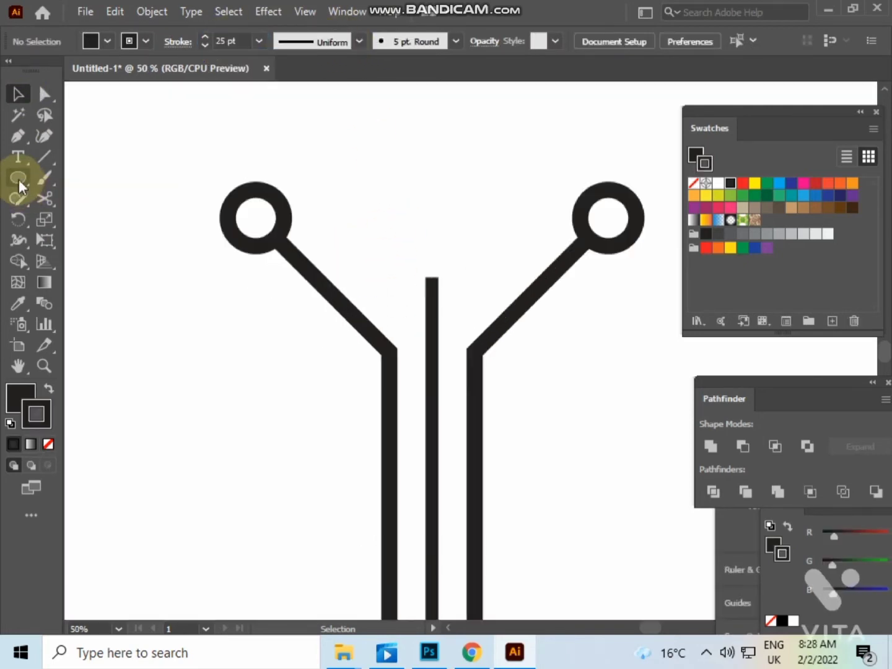
pyautogui.click(18, 179)
pyautogui.moveTo(413, 240); pyautogui.dragTo(455, 280)
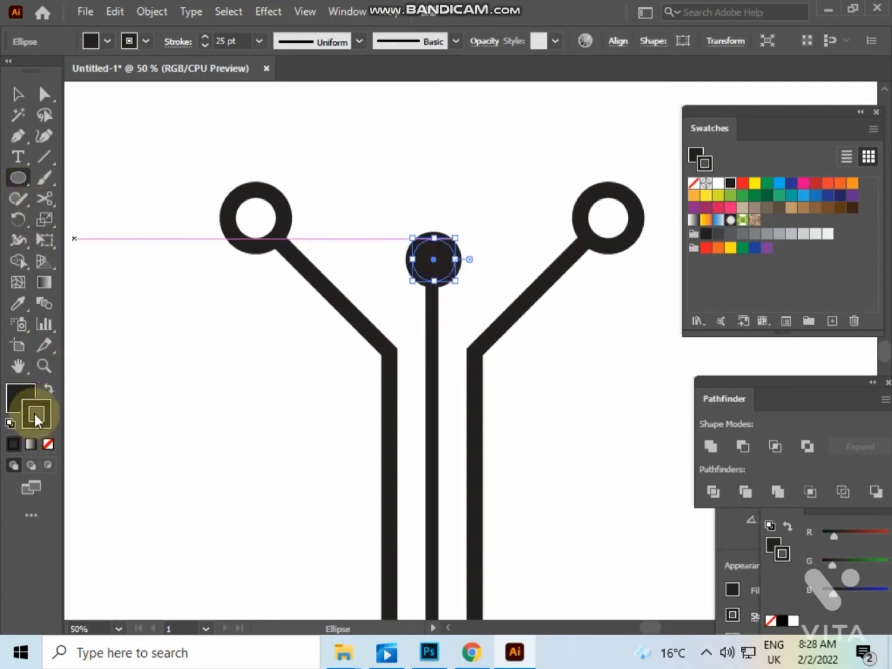
pyautogui.click(19, 399)
pyautogui.click(48, 439)
pyautogui.click(25, 92)
pyautogui.click(324, 154)
# Draw a wide, flat ellipse across the three stems and remove its fill, keeping the 25 pt stroke.
pyautogui.scroll(-1, 326, 152)
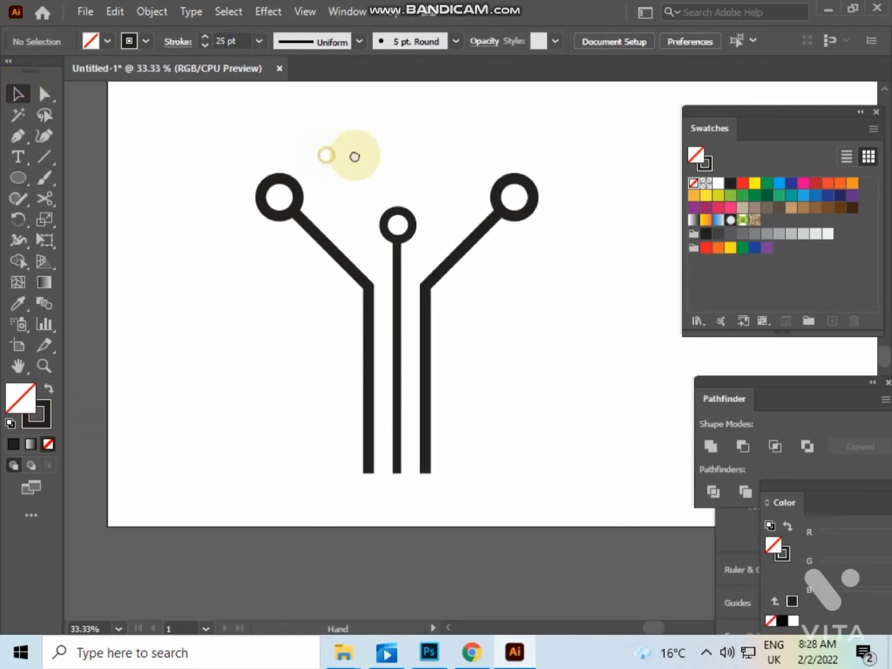
pyautogui.moveTo(328, 155); pyautogui.dragTo(367, 154)
pyautogui.moveTo(381, 303); pyautogui.dragTo(335, 231)
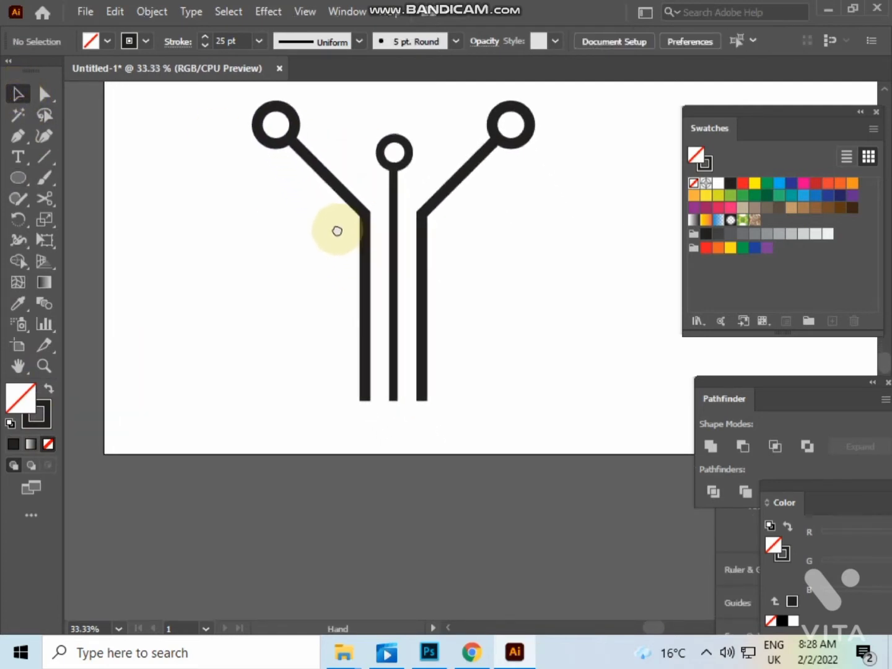
pyautogui.moveTo(486, 385); pyautogui.dragTo(487, 385)
pyautogui.click(488, 351)
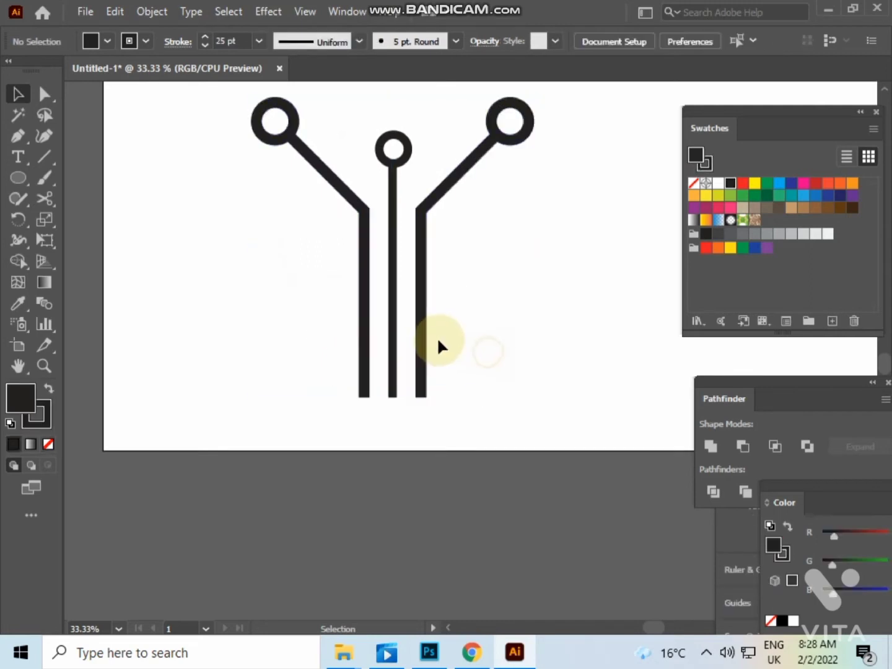
pyautogui.click(23, 179)
pyautogui.moveTo(348, 220); pyautogui.dragTo(592, 285)
pyautogui.scroll(1, 558, 269)
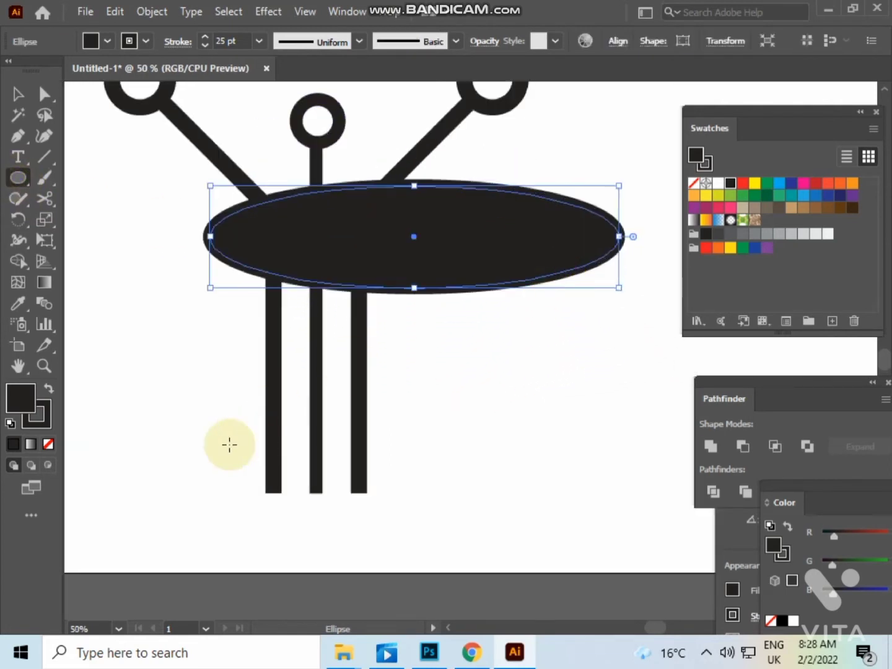
pyautogui.click(48, 444)
pyautogui.click(44, 116)
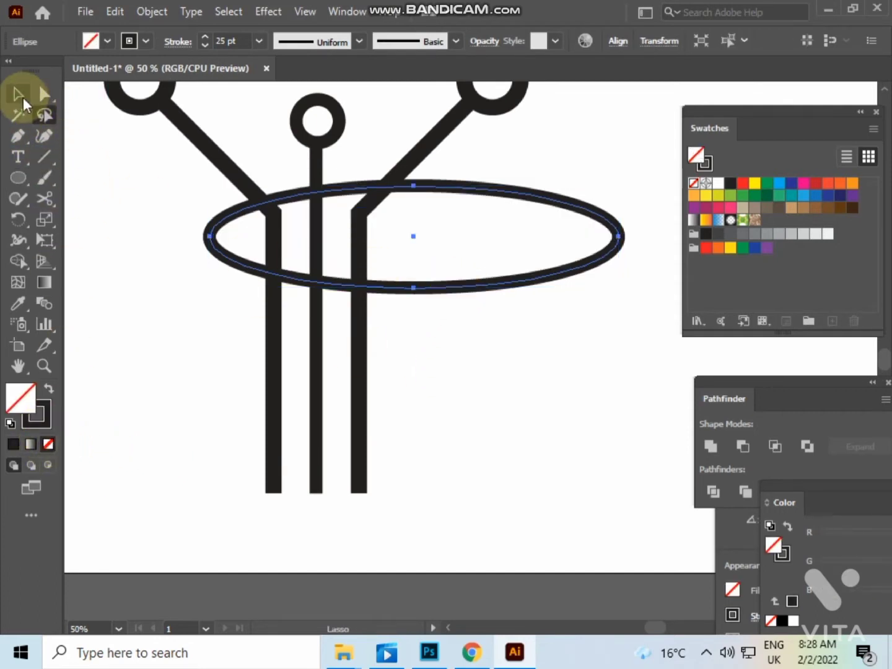
# Move the ellipse down over the lower stems and rotate it so it rises toward the right.
pyautogui.click(18, 94)
pyautogui.moveTo(470, 301); pyautogui.dragTo(400, 433)
pyautogui.moveTo(131, 423); pyautogui.dragTo(178, 533)
pyautogui.click(560, 426)
# Lengthen the tilted ellipse toward the upper right and move it higher across the stems.
pyautogui.click(437, 380)
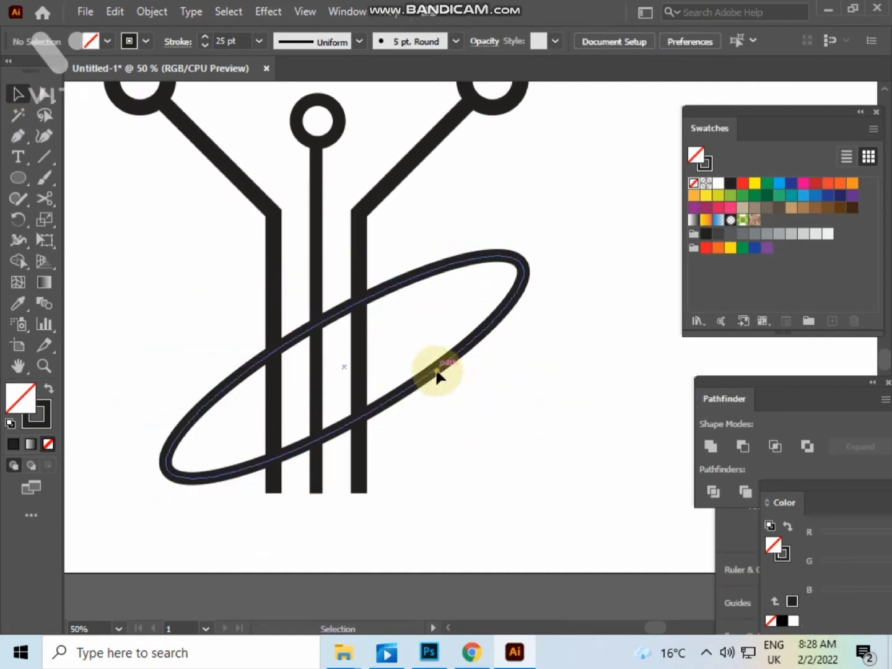
pyautogui.moveTo(523, 264); pyautogui.dragTo(591, 224)
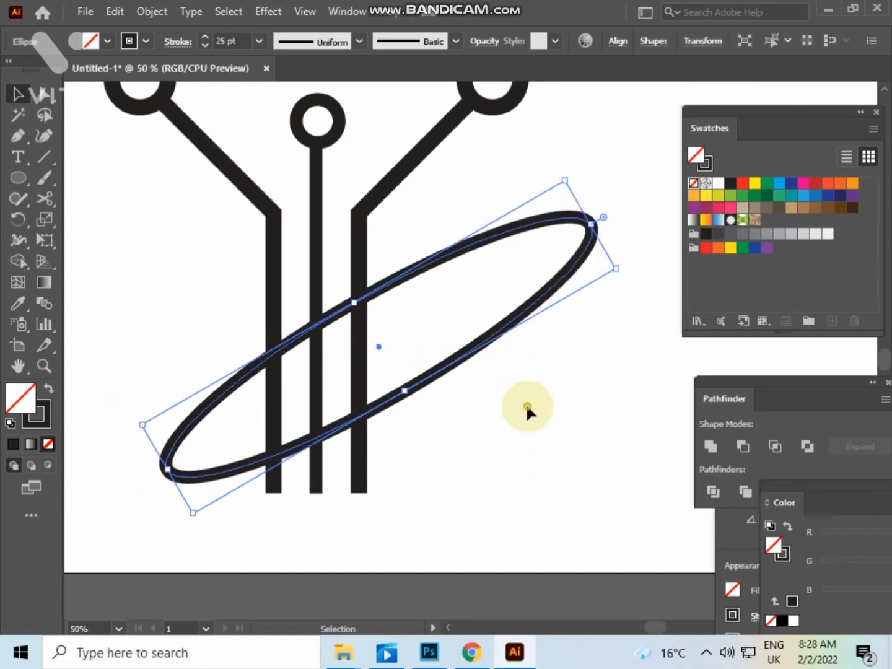
pyautogui.click(527, 410)
pyautogui.moveTo(455, 367); pyautogui.dragTo(438, 308)
pyautogui.click(587, 267)
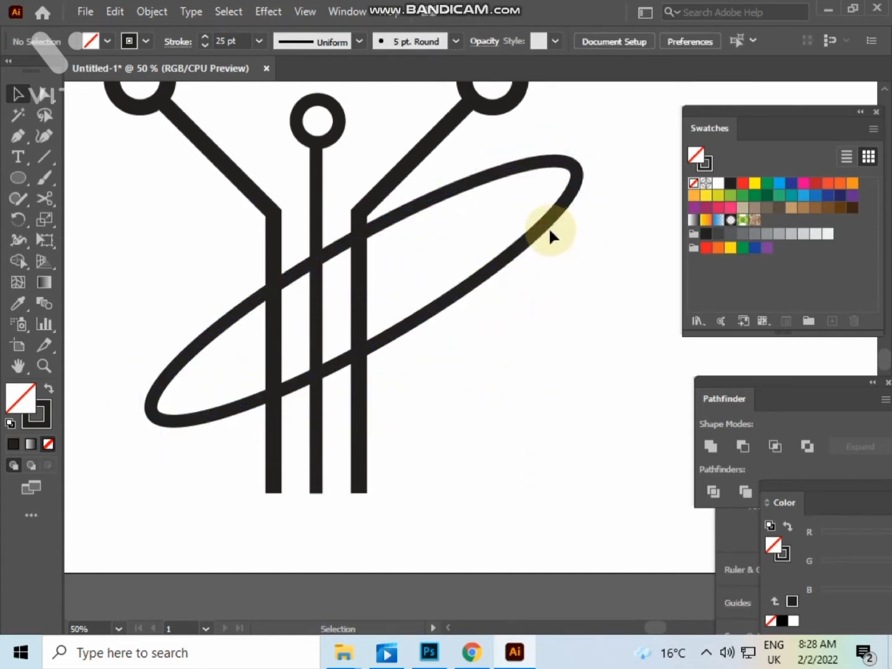
# Rotate the ellipse to slope diagonally from upper left to lower right across the stems.
pyautogui.click(545, 228)
pyautogui.moveTo(605, 221); pyautogui.dragTo(542, 485)
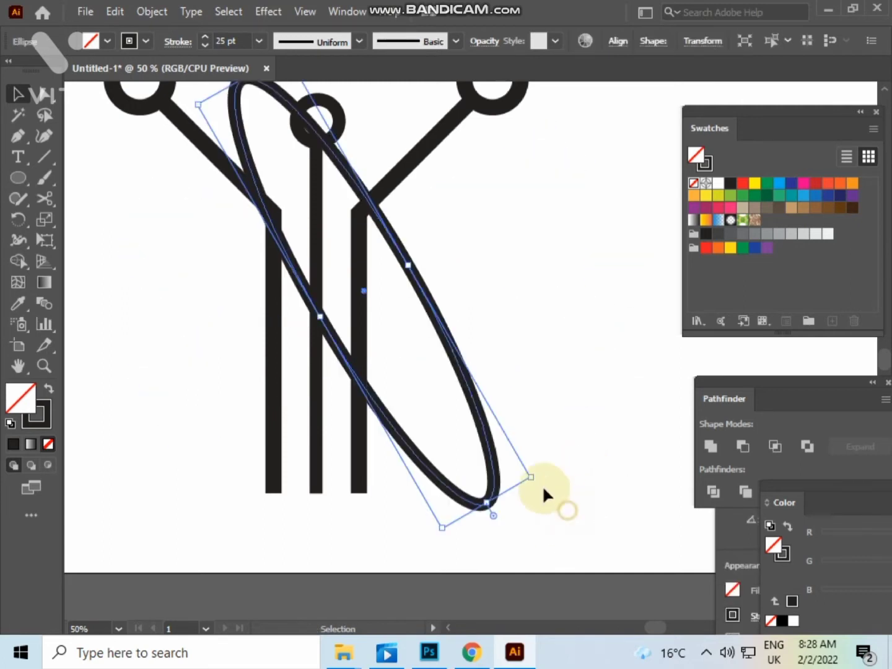
pyautogui.click(542, 485)
pyautogui.moveTo(291, 232); pyautogui.dragTo(327, 340)
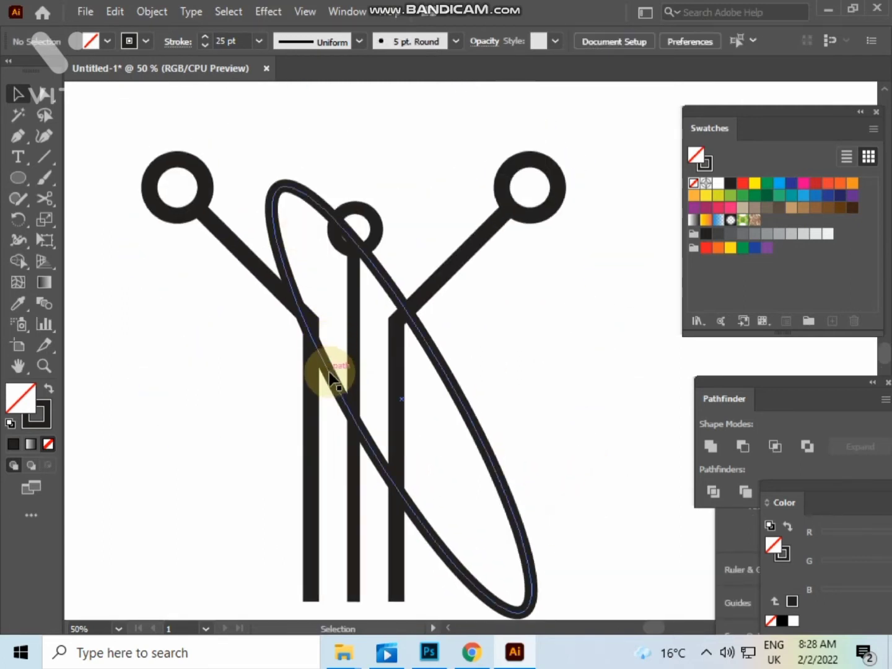
pyautogui.click(281, 207)
pyautogui.moveTo(231, 210); pyautogui.dragTo(257, 305)
pyautogui.click(567, 333)
# Nudge the slanted ellipse down and left to fine-tune its position around the three stems.
pyautogui.moveTo(427, 492); pyautogui.dragTo(408, 520)
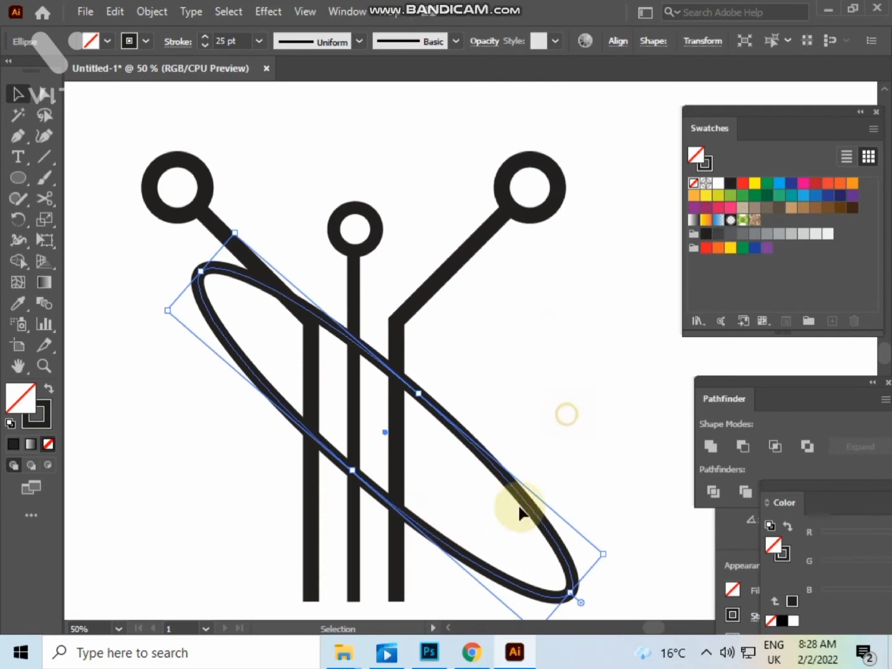
pyautogui.click(540, 455)
pyautogui.moveTo(499, 576); pyautogui.dragTo(491, 581)
pyautogui.click(562, 443)
# Cut the ellipse with the Scissors tool just right of the right stem and just before the left stem's diagonal arm.
pyautogui.scroll(3, 484, 420)
pyautogui.moveTo(484, 420); pyautogui.dragTo(606, 260)
pyautogui.click(476, 267)
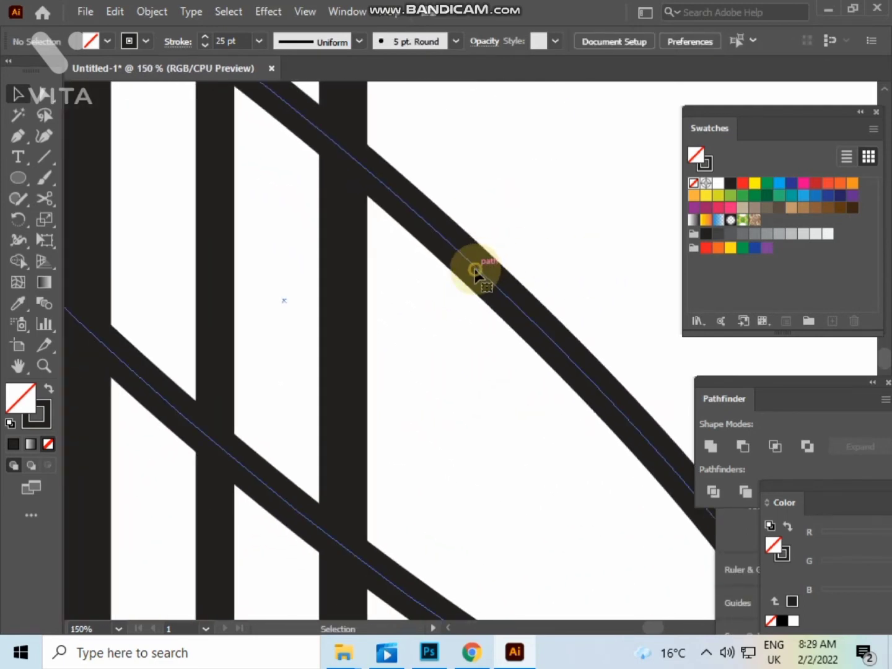
pyautogui.click(45, 198)
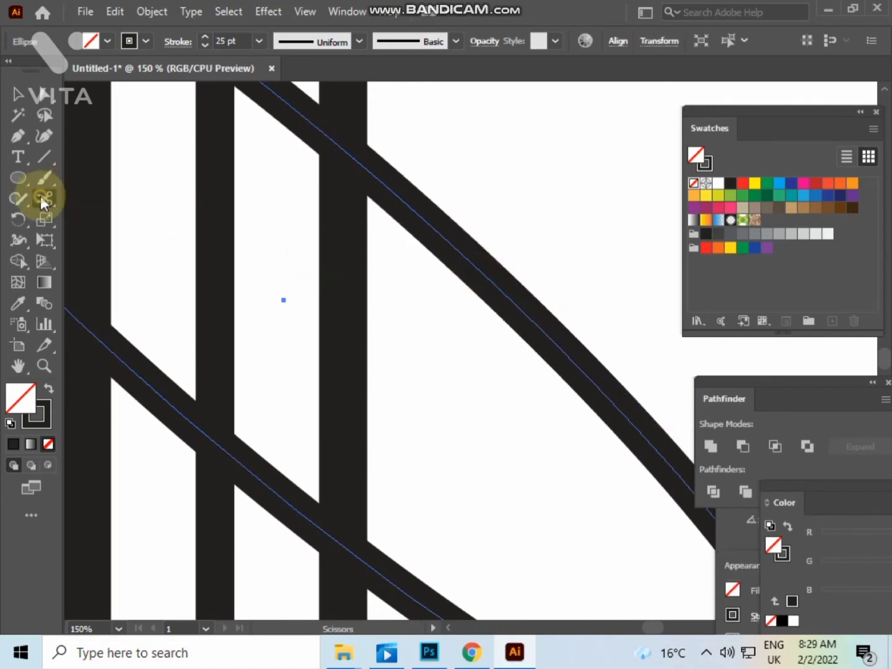
pyautogui.click(407, 205)
pyautogui.moveTo(409, 265); pyautogui.dragTo(744, 533)
pyautogui.moveTo(405, 339); pyautogui.dragTo(384, 413)
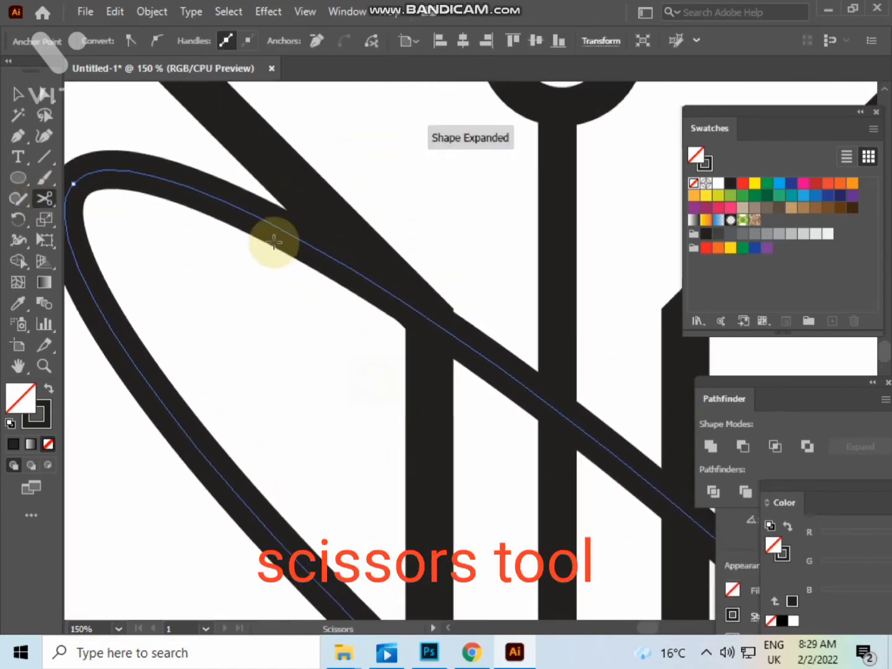
pyautogui.scroll(-2, 253, 212)
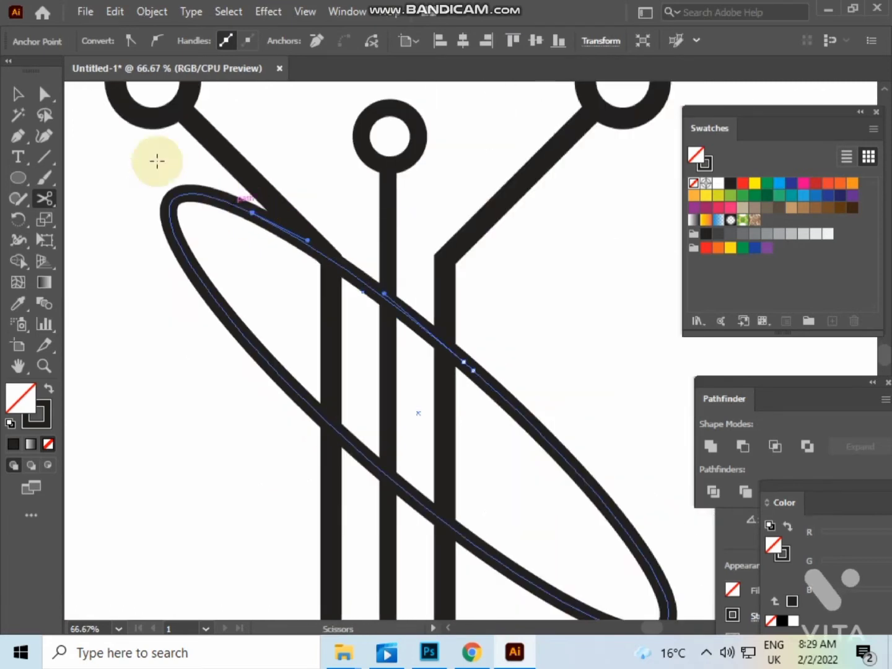
# Delete the cut segment crossing the stems and give the remaining arc a stroke profile that tapers at both ends.
pyautogui.click(18, 94)
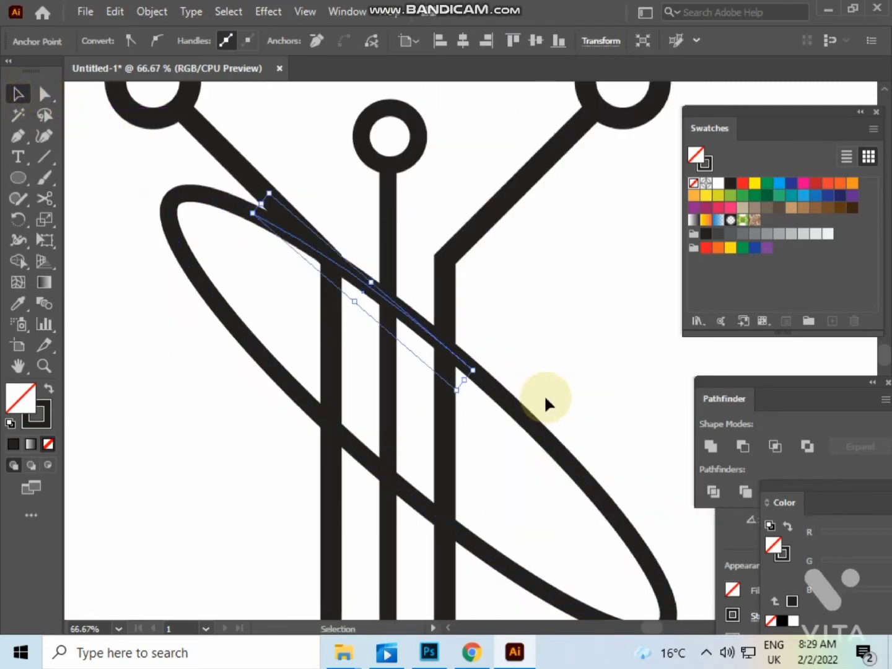
pyautogui.press('Delete')
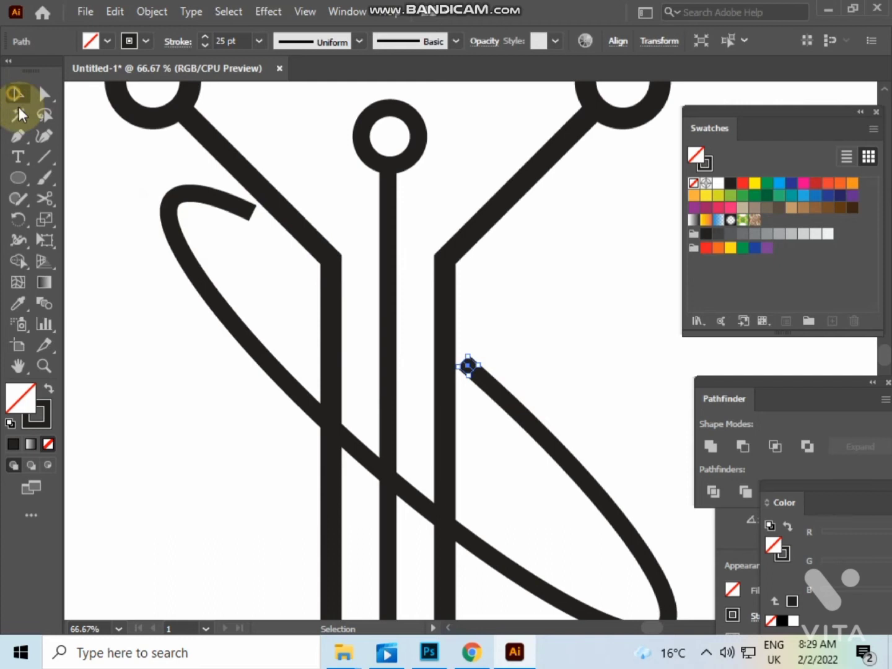
pyautogui.click(198, 340)
pyautogui.click(244, 349)
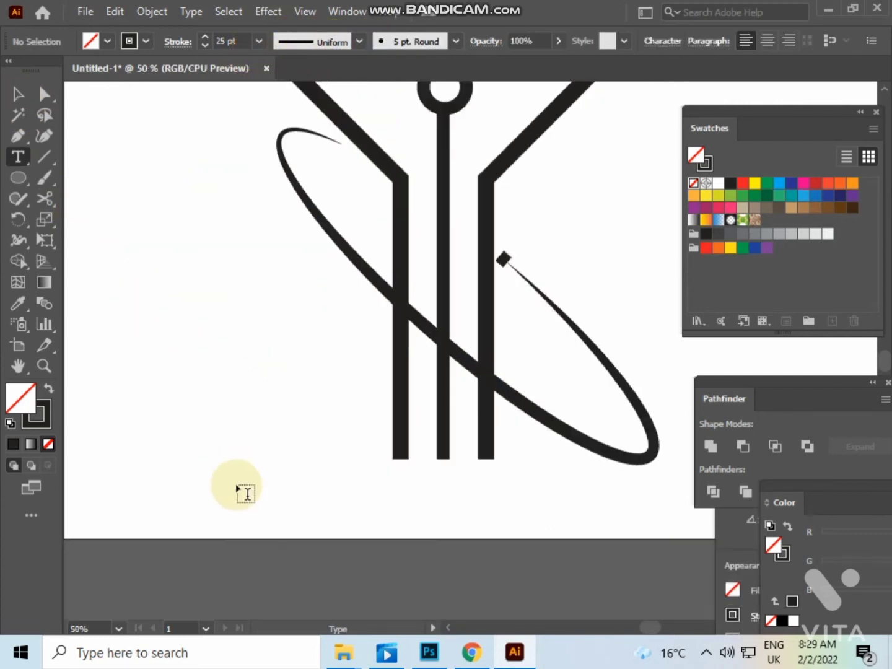
# Add the text "Minimalist logo" below the three stems.
pyautogui.click(239, 489)
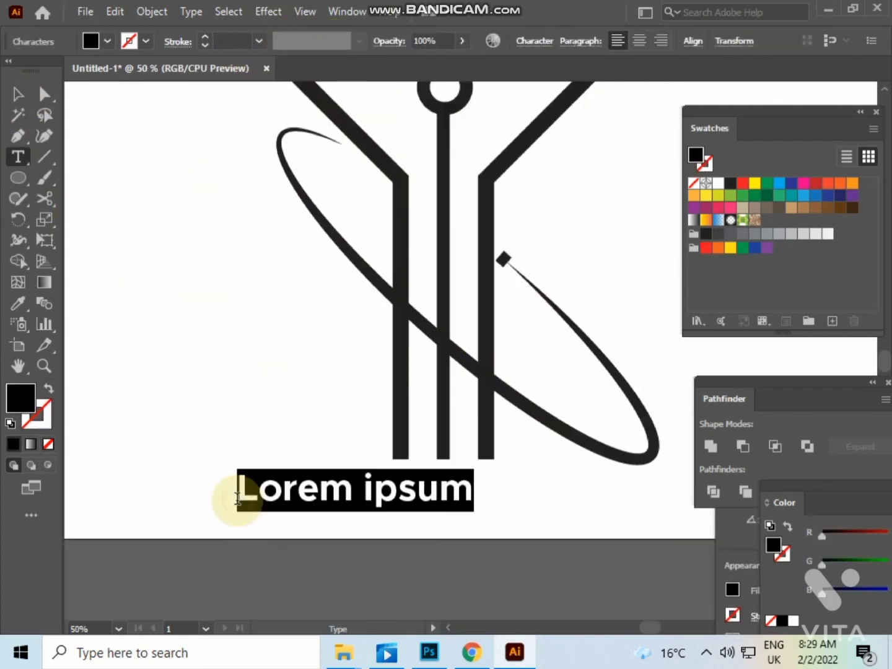
pyautogui.press('BackSpace')
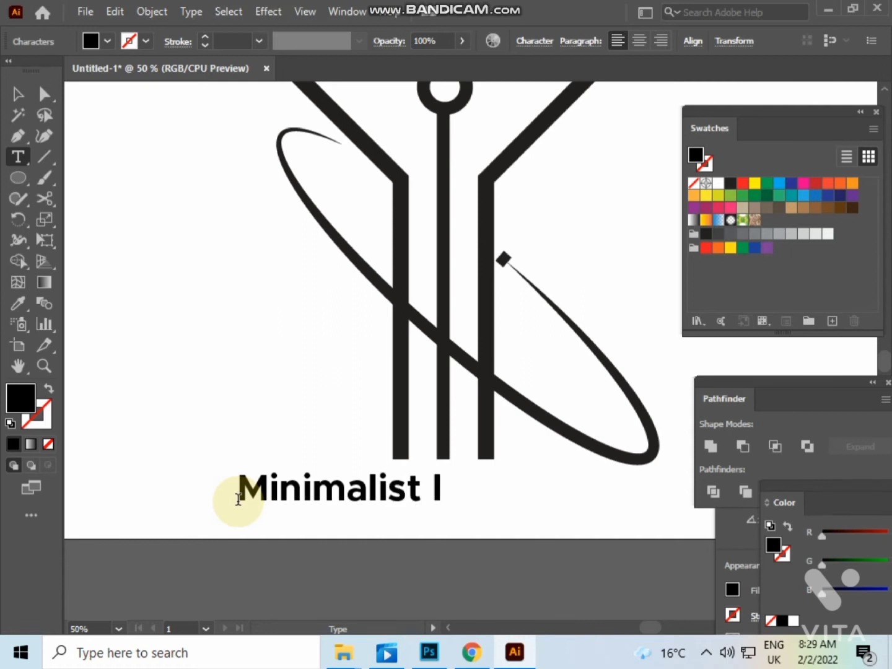
pyautogui.write('go')
pyautogui.hotkey('ctrl', '-')
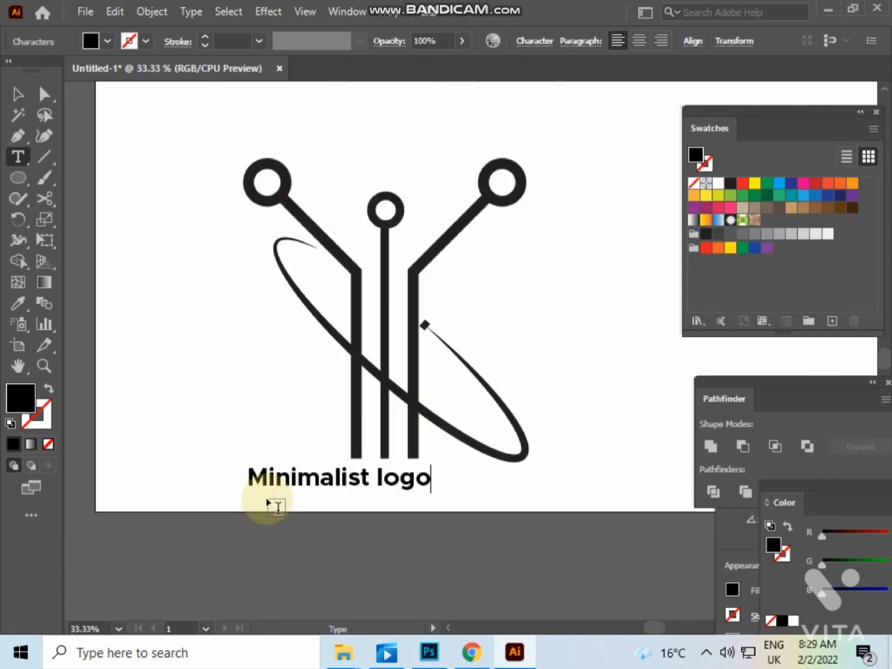
# Enlarge the text so that it spans the full width of the symbol above it.
pyautogui.click(18, 94)
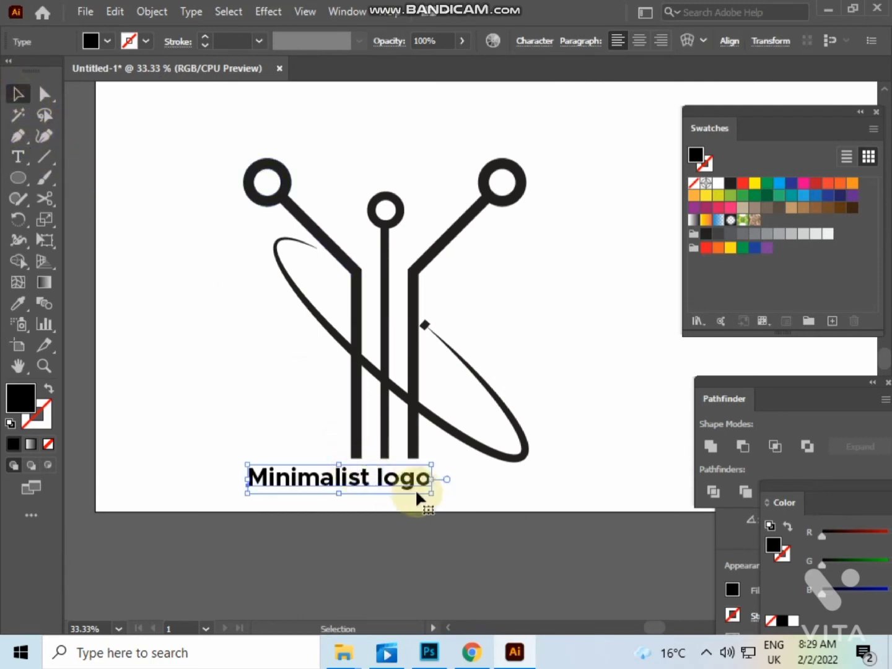
pyautogui.moveTo(433, 494); pyautogui.dragTo(473, 486)
pyautogui.click(544, 554)
pyautogui.click(651, 483)
pyautogui.click(617, 454)
# Select the whole symbol with its text and expand its appearance.
pyautogui.moveTo(179, 140); pyautogui.dragTo(588, 534)
pyautogui.click(152, 12)
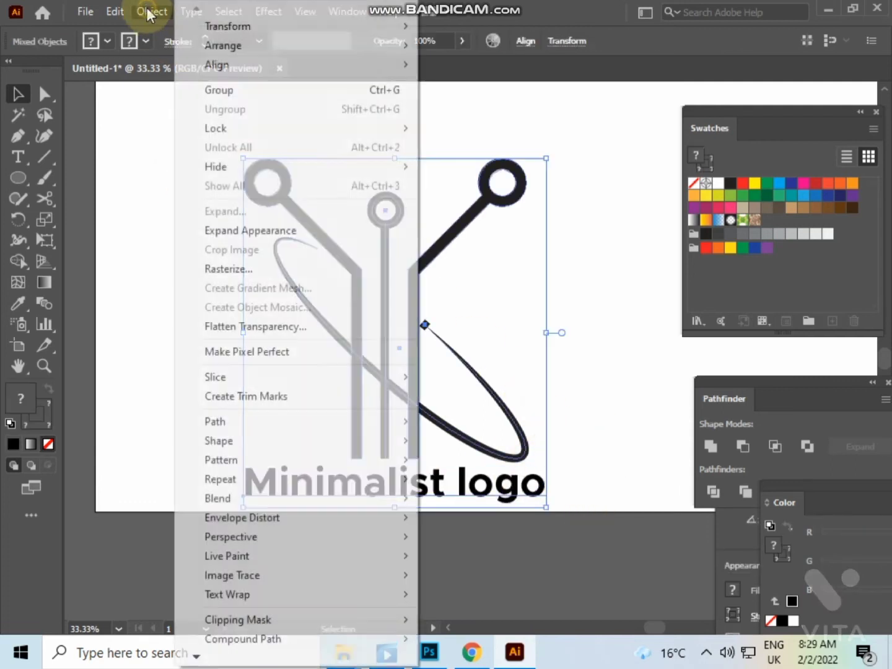
pyautogui.click(273, 234)
pyautogui.click(406, 545)
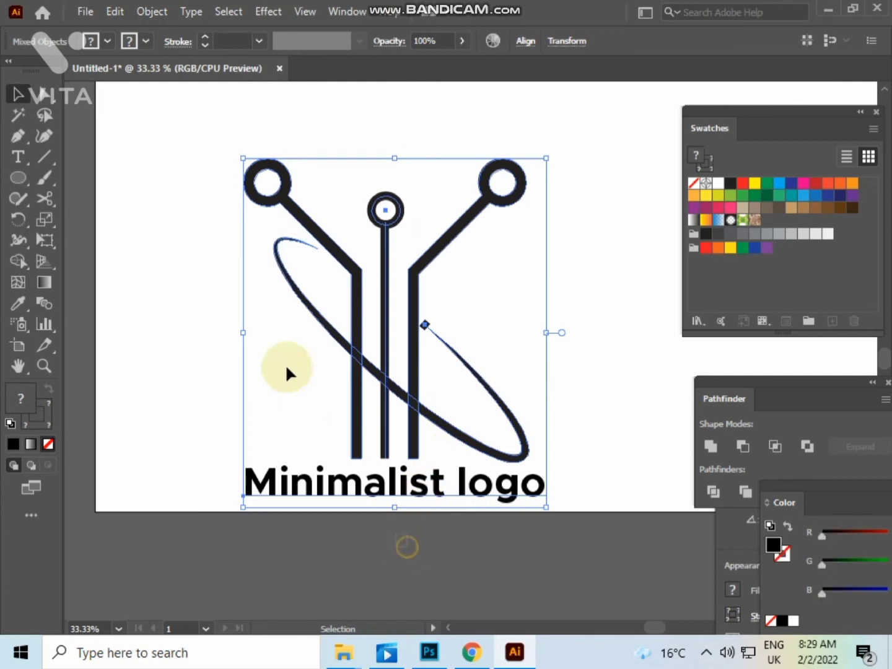
# Expand the centre stem and its ring into filled shapes and unite them into one shape.
pyautogui.moveTo(448, 148); pyautogui.dragTo(573, 223)
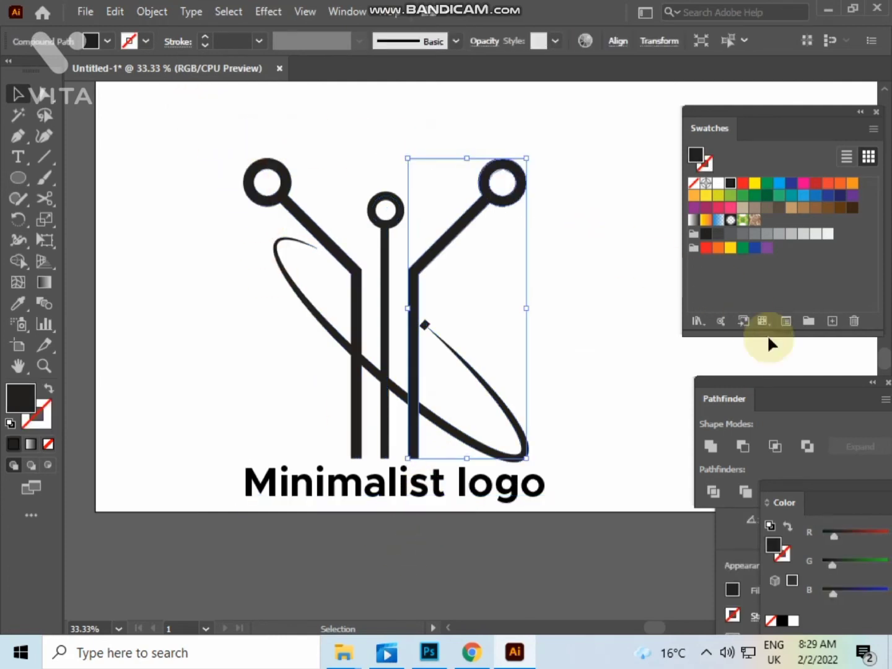
pyautogui.moveTo(379, 204); pyautogui.dragTo(396, 237)
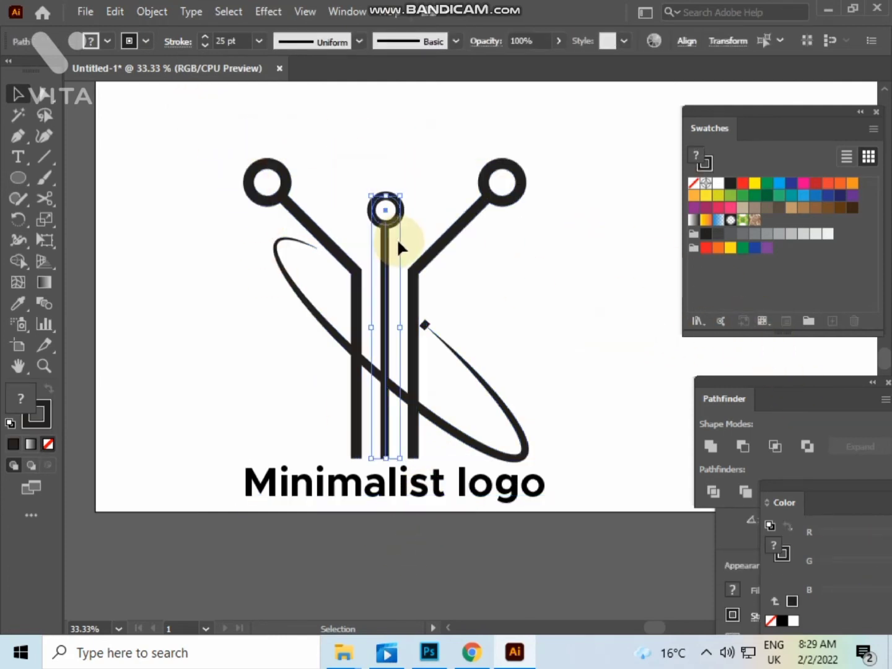
pyautogui.click(154, 12)
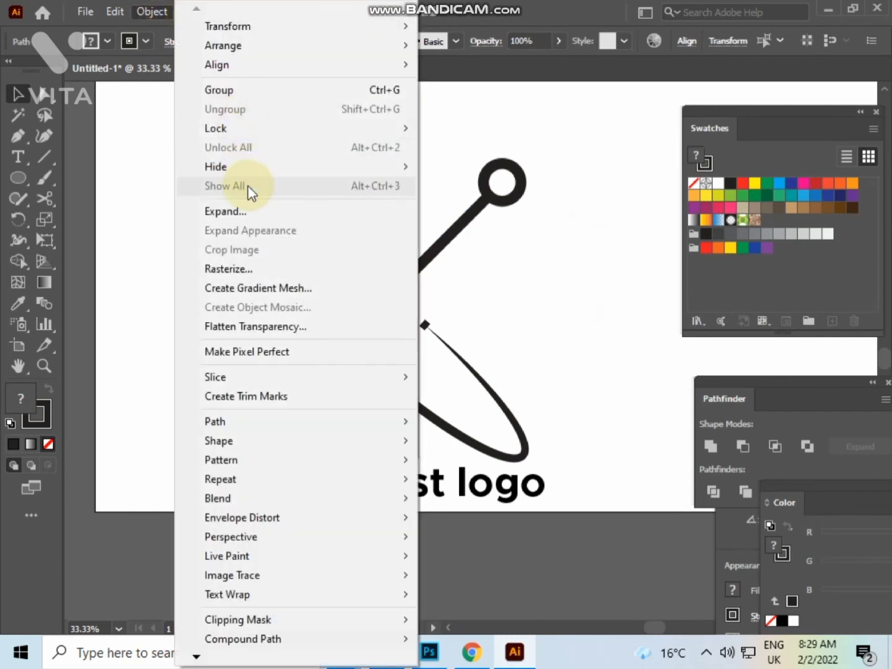
pyautogui.click(249, 208)
pyautogui.click(404, 425)
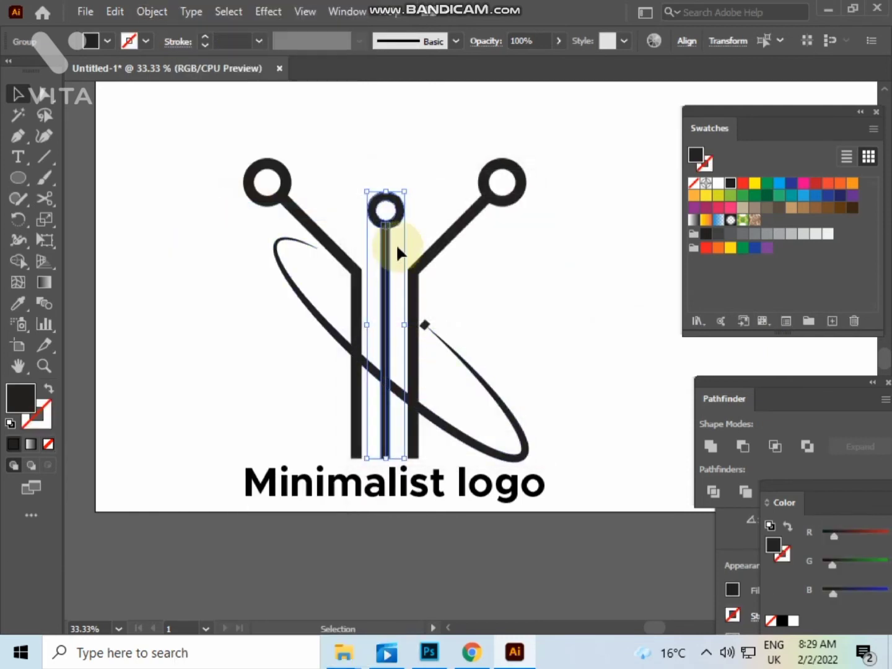
pyautogui.click(711, 441)
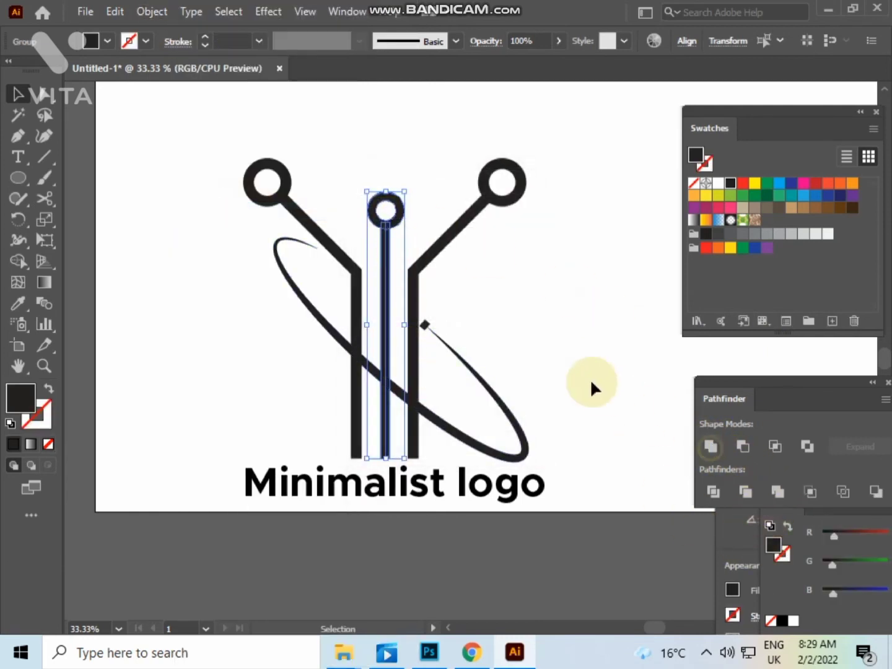
pyautogui.click(602, 388)
# Fill the united centre stem with dark blue.
pyautogui.click(389, 305)
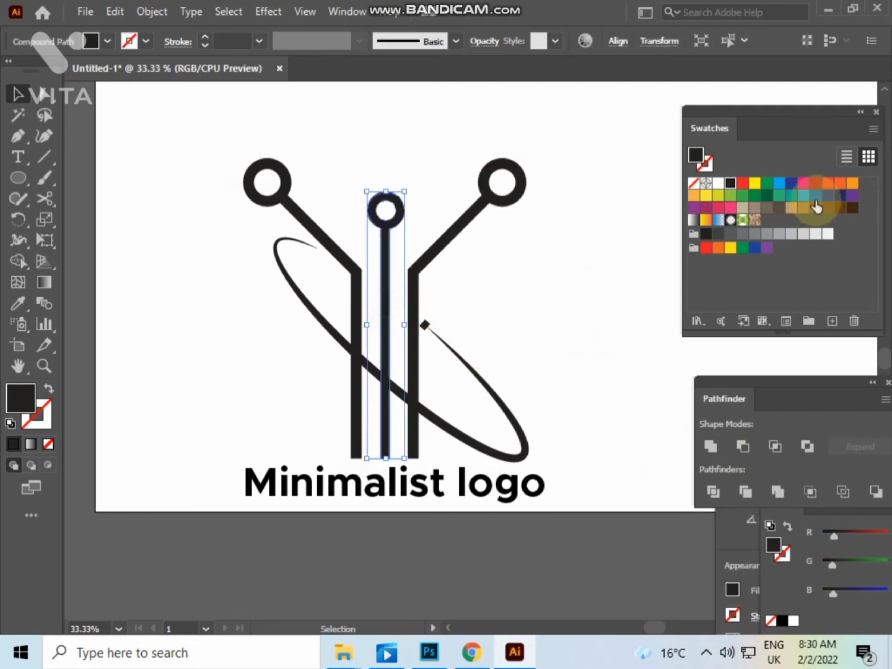
pyautogui.click(791, 183)
pyautogui.click(649, 228)
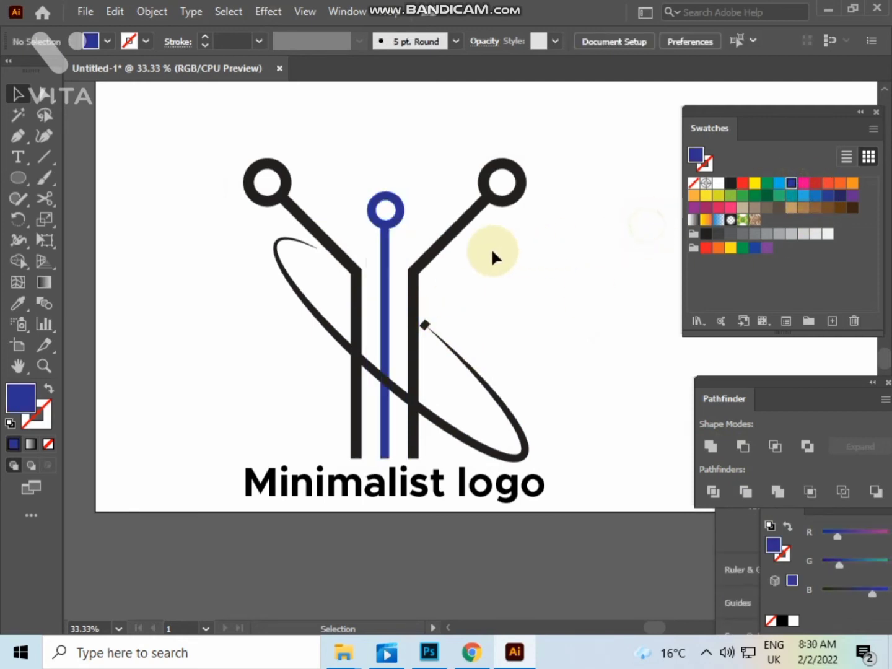
# Fill both outer stems and the slanted arc with orange.
pyautogui.click(441, 248)
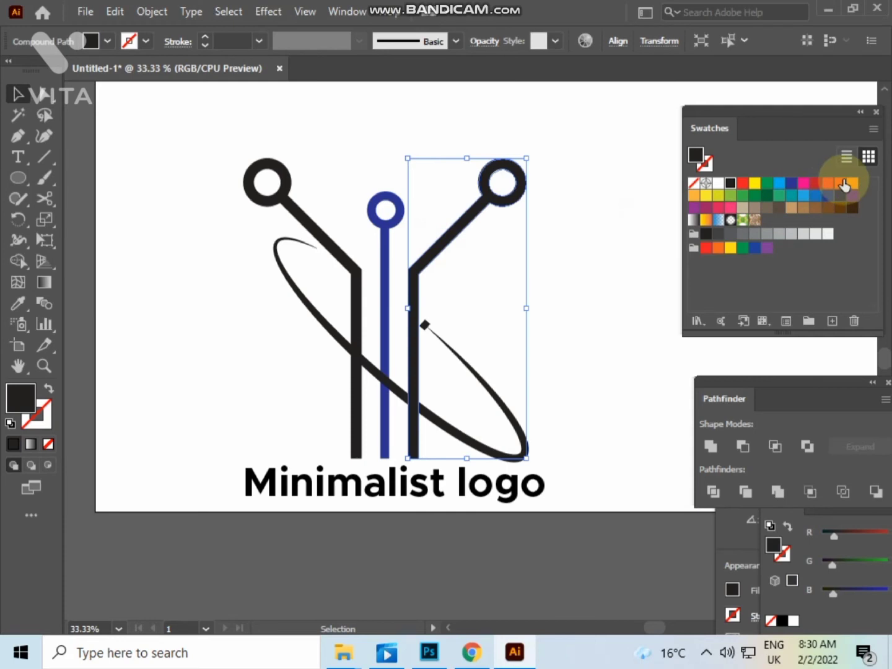
pyautogui.keyDown('shift'); pyautogui.click(359, 287); pyautogui.keyUp('shift')
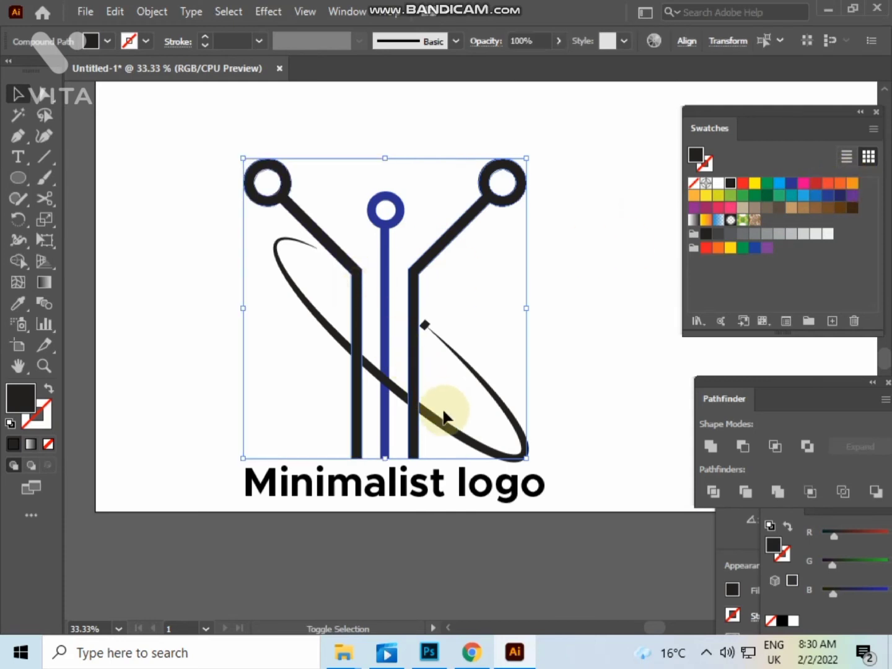
pyautogui.keyDown('shift'); pyautogui.click(445, 427); pyautogui.keyUp('shift')
pyautogui.click(854, 185)
pyautogui.click(560, 314)
# Remove the small leftover square at the upper right end of the slanted arc.
pyautogui.moveTo(560, 314); pyautogui.dragTo(567, 257)
pyautogui.moveTo(443, 268); pyautogui.dragTo(436, 268)
pyautogui.scroll(2, 434, 268)
pyautogui.click(530, 313)
pyautogui.scroll(-1, 530, 314)
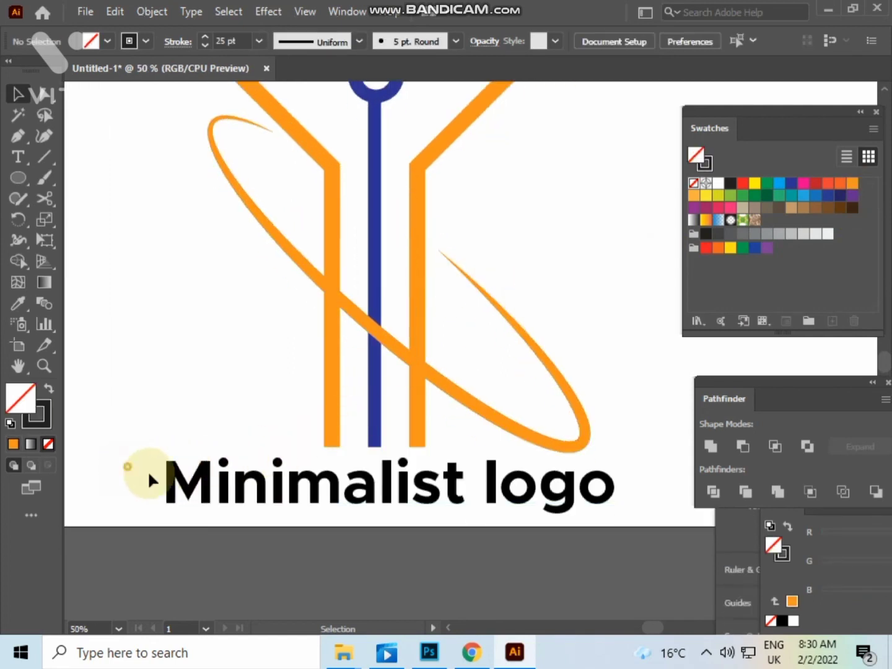
# Expand the "Minimalist logo" text into outlines with Object and Fill enabled, and ungroup its letters.
pyautogui.moveTo(148, 474); pyautogui.dragTo(551, 522)
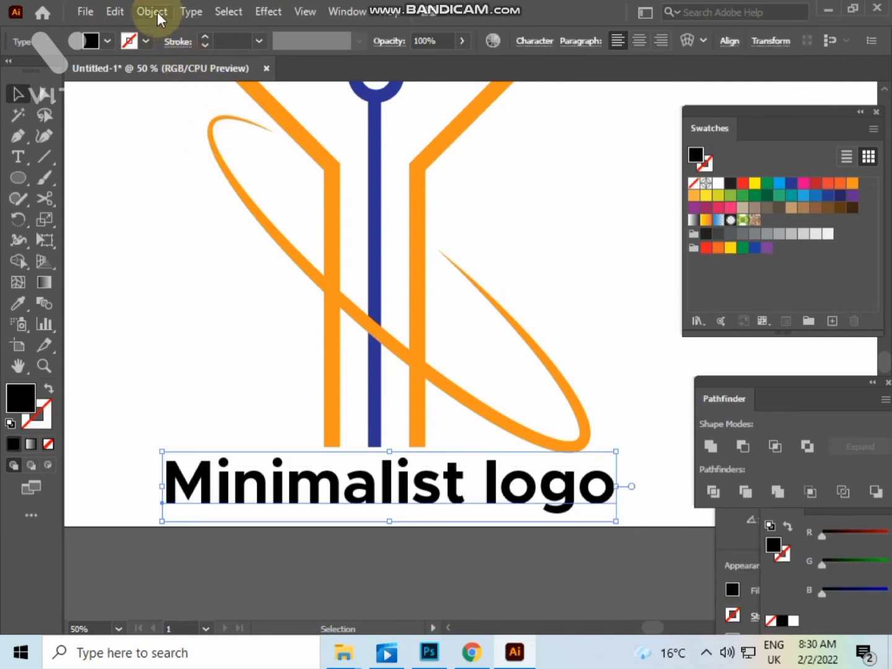
pyautogui.click(152, 12)
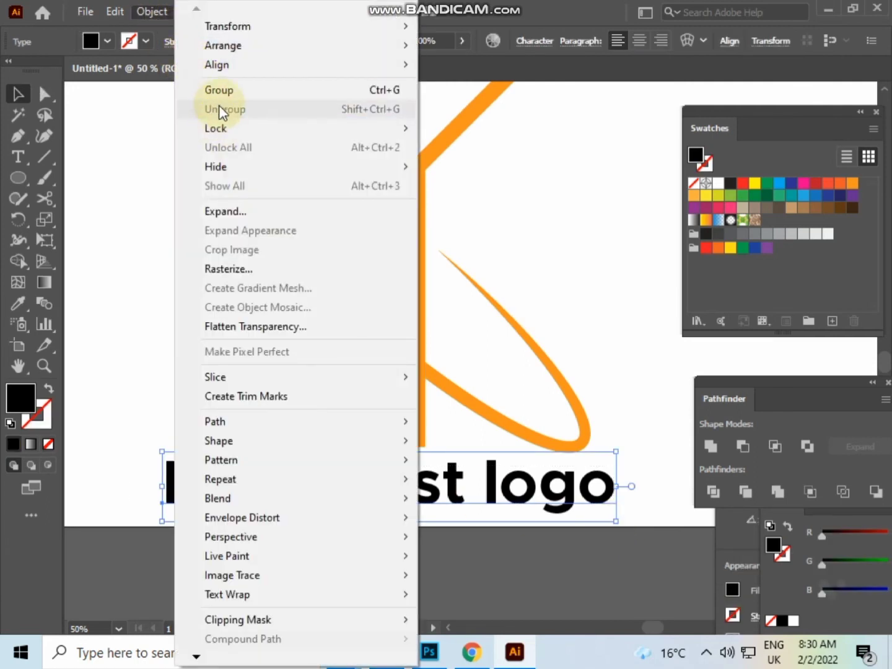
pyautogui.moveTo(221, 133)
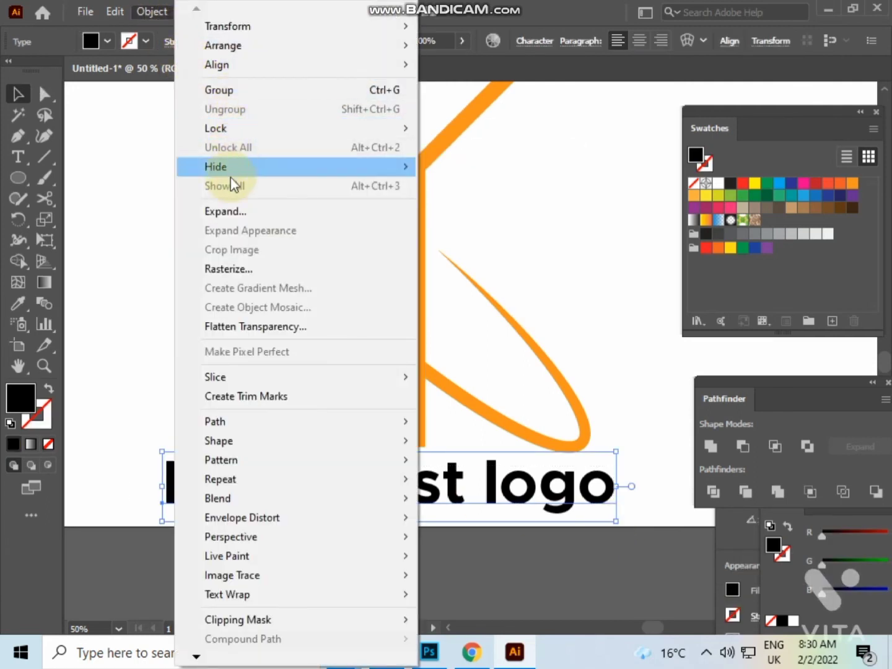
pyautogui.click(229, 211)
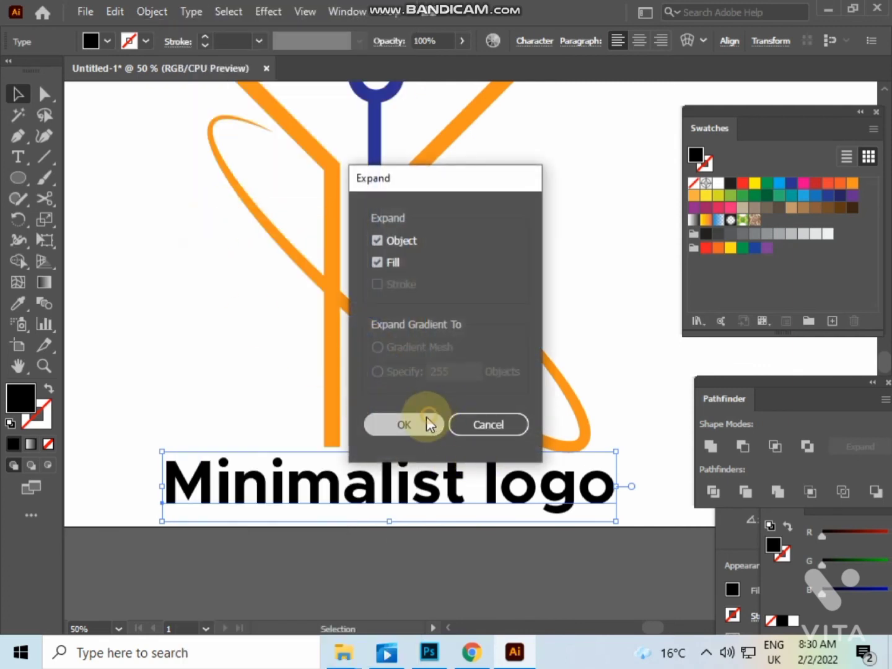
pyautogui.click(428, 420)
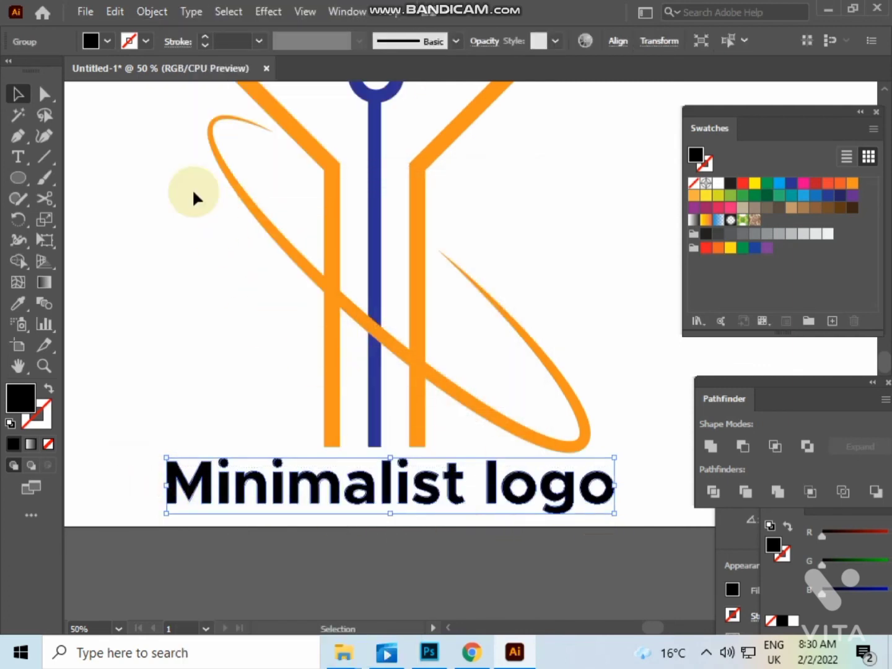
pyautogui.click(152, 11)
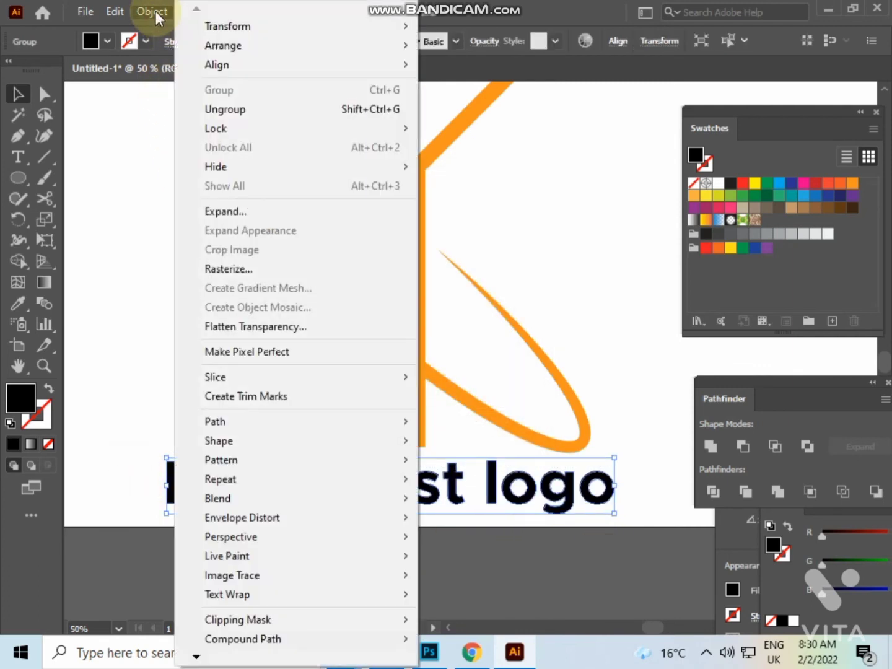
pyautogui.click(226, 110)
pyautogui.click(143, 183)
# Color all the letters of the word "logo" orange.
pyautogui.moveTo(495, 533); pyautogui.dragTo(642, 488)
pyautogui.click(853, 184)
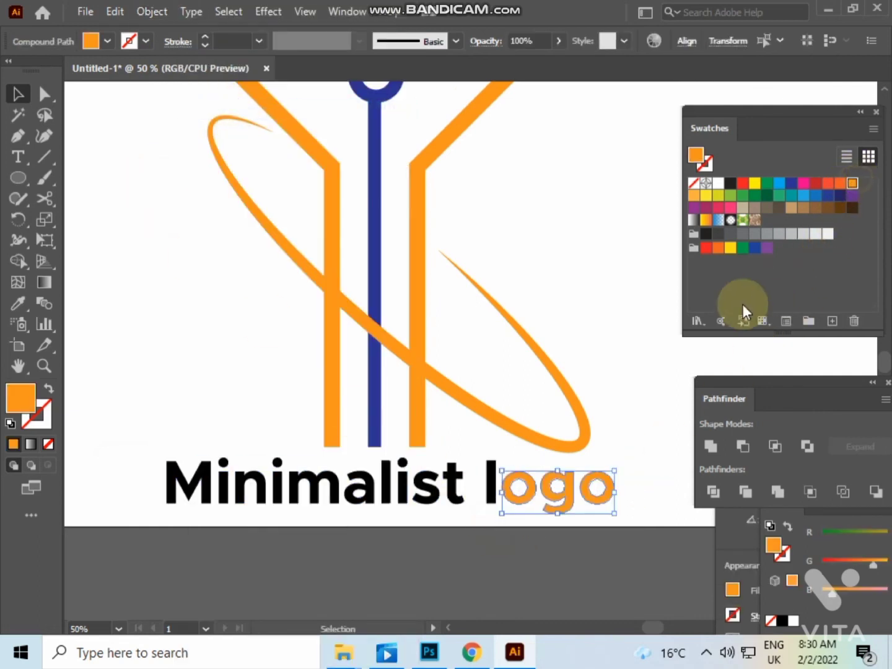
pyautogui.click(656, 334)
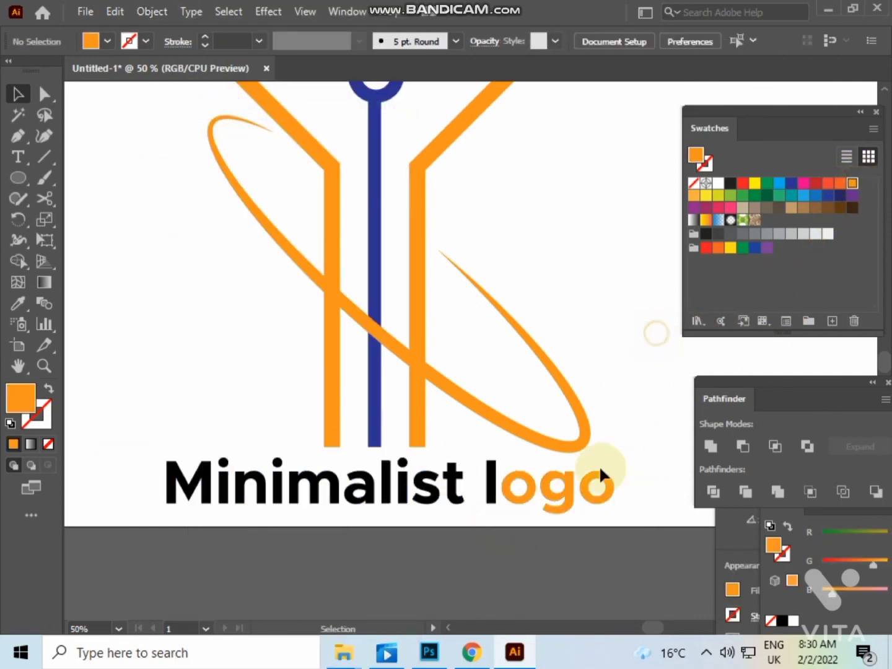
pyautogui.click(488, 496)
pyautogui.click(849, 185)
# Color the letters of the word "Minimalist" dark blue.
pyautogui.click(269, 477)
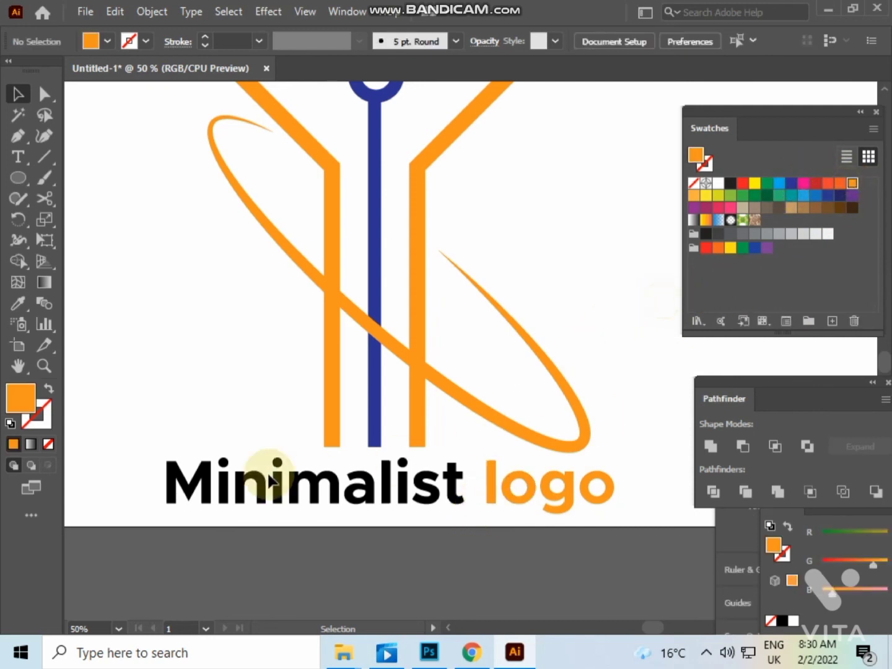
pyautogui.moveTo(424, 514); pyautogui.dragTo(468, 513)
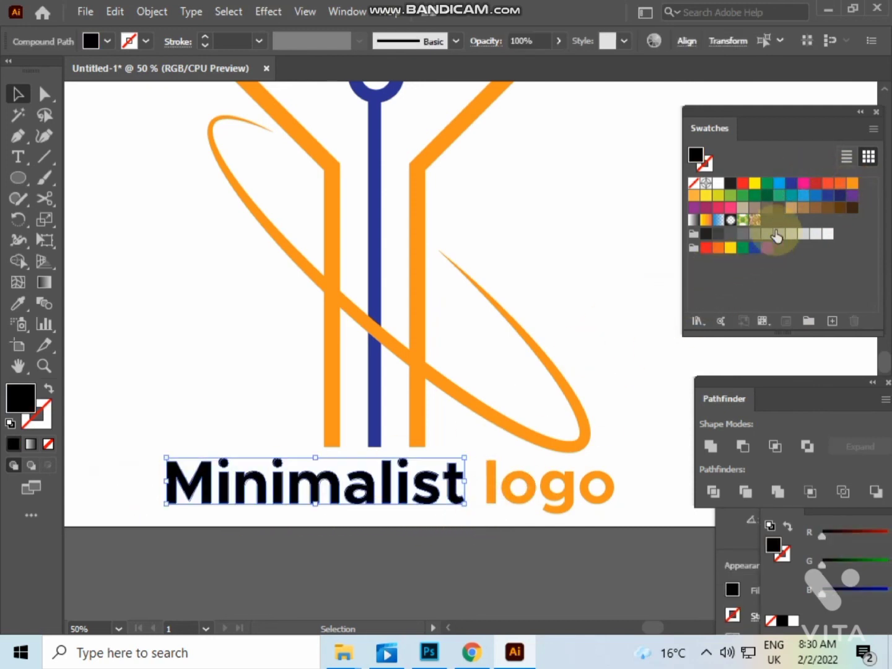
pyautogui.click(791, 183)
pyautogui.click(545, 300)
# Select the complete logo, move it higher on the artboard and scale it down to less than half its size.
pyautogui.scroll(-2, 546, 302)
pyautogui.moveTo(546, 303); pyautogui.dragTo(540, 389)
pyautogui.moveTo(536, 406); pyautogui.dragTo(511, 458)
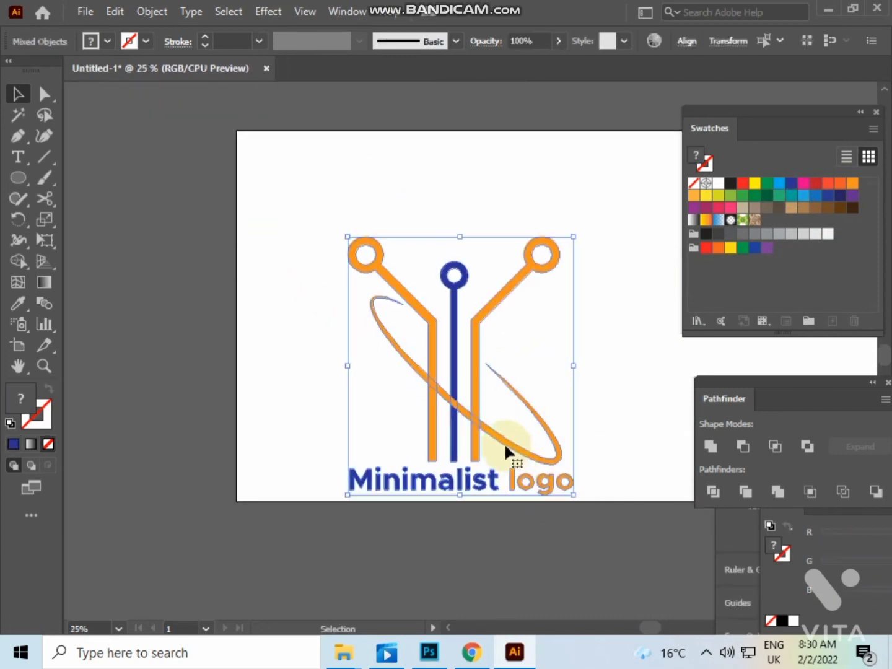
pyautogui.moveTo(478, 423); pyautogui.dragTo(484, 354)
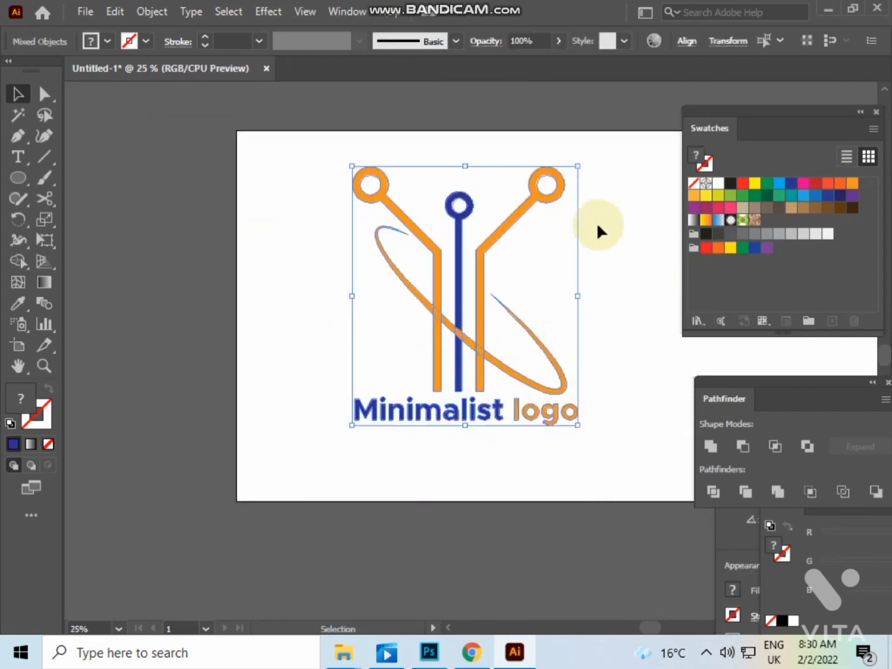
pyautogui.moveTo(577, 167); pyautogui.dragTo(567, 253)
pyautogui.click(567, 253)
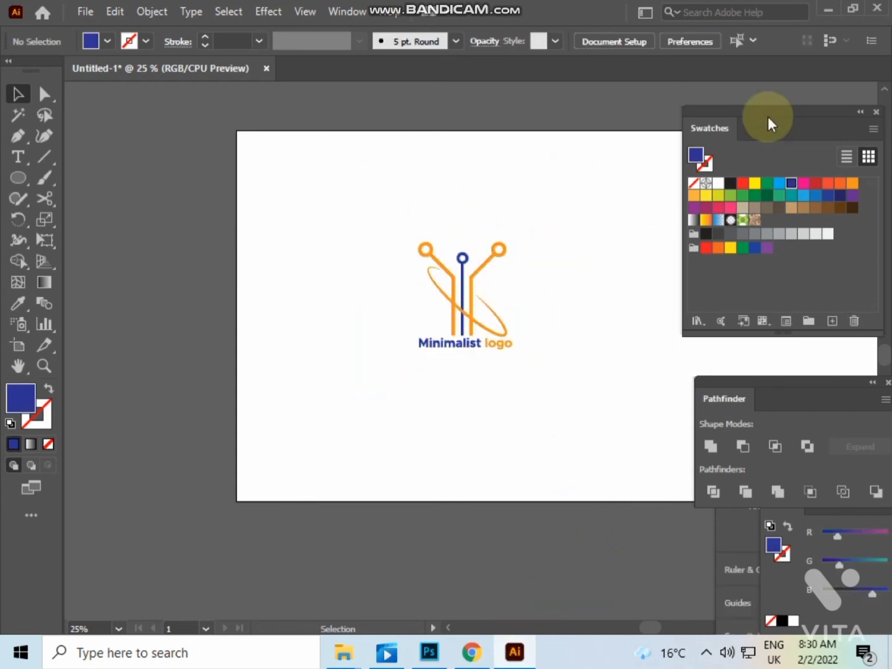
# Minimize the drawing window to show the desktop.
pyautogui.click(829, 9)
pyautogui.click(551, 302)
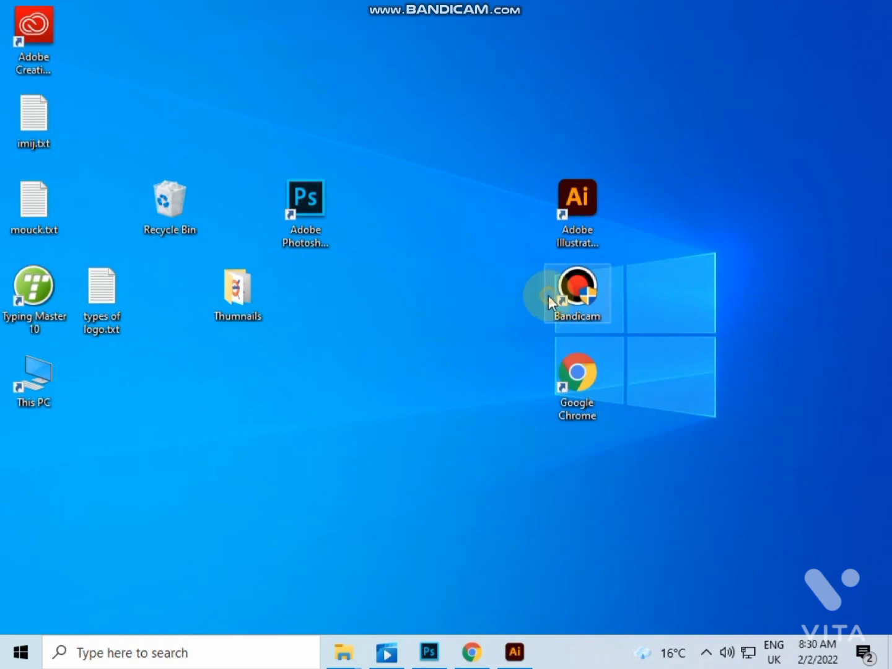